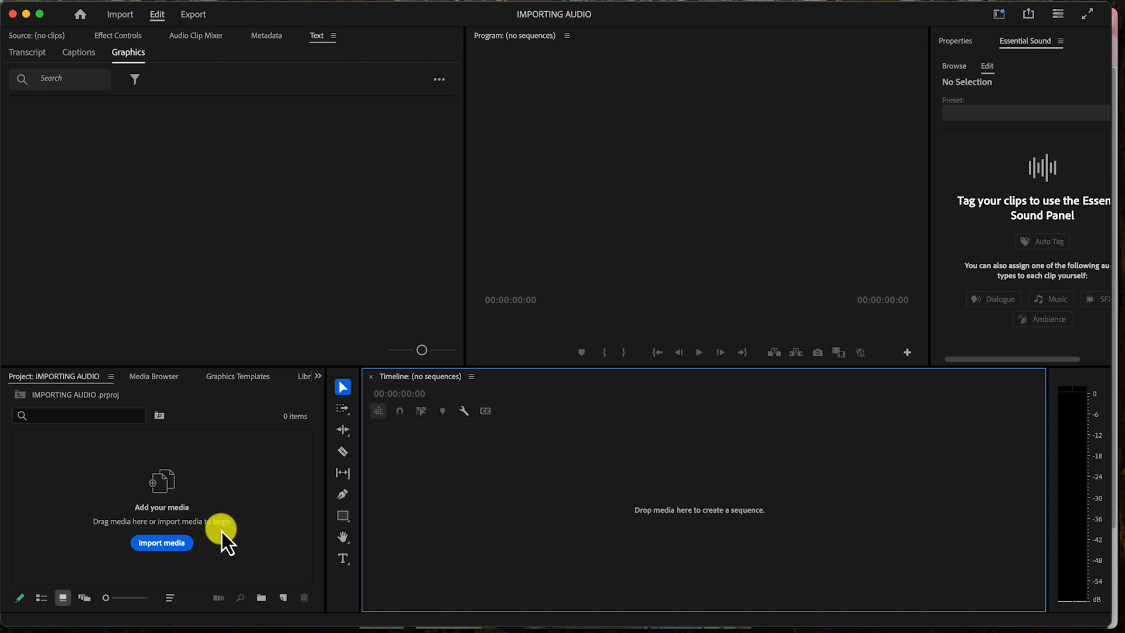
# Import all three MP3 files and the pexels JPG from Documents > ARTICLE8 MEDIA > IMPORTING AUDIO PROJECT FILES
pyautogui.click(172, 549)
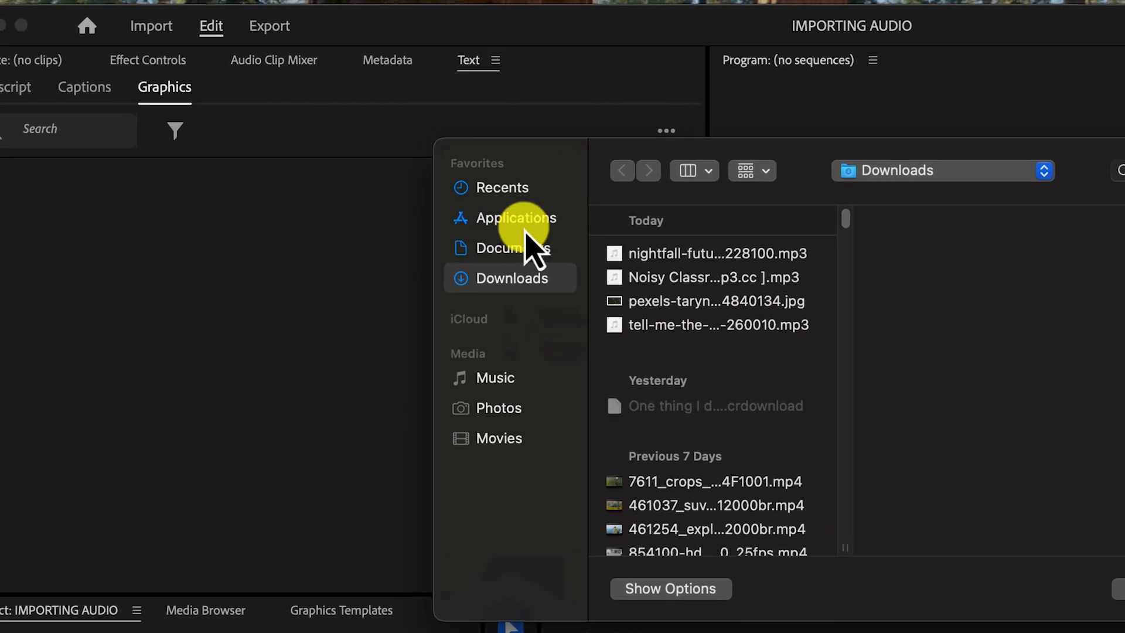
pyautogui.click(527, 246)
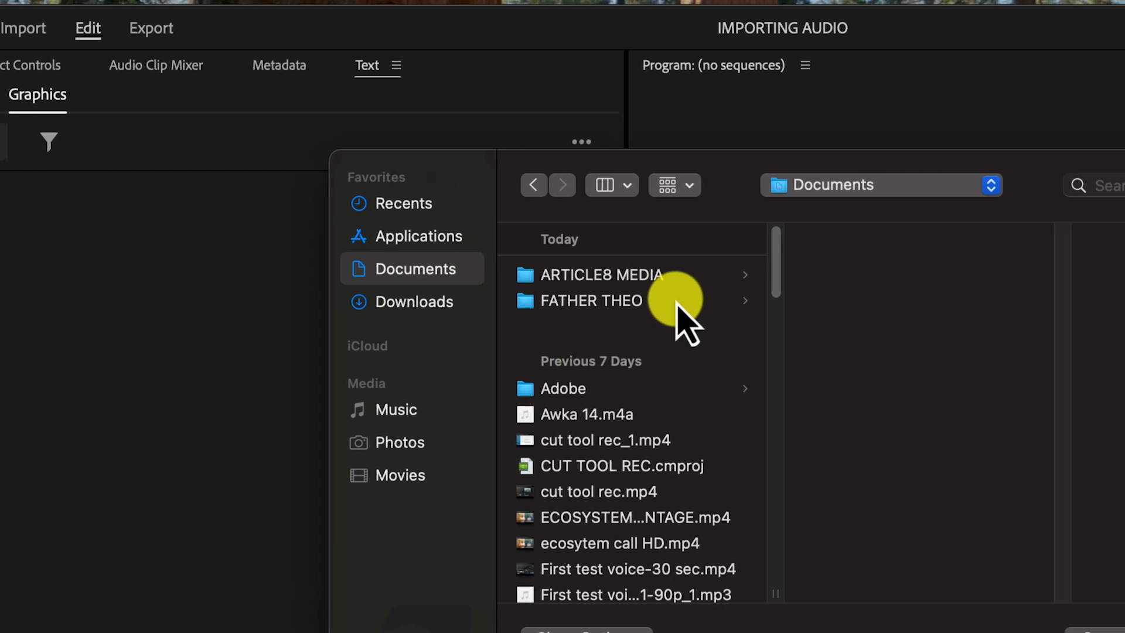
pyautogui.click(683, 275)
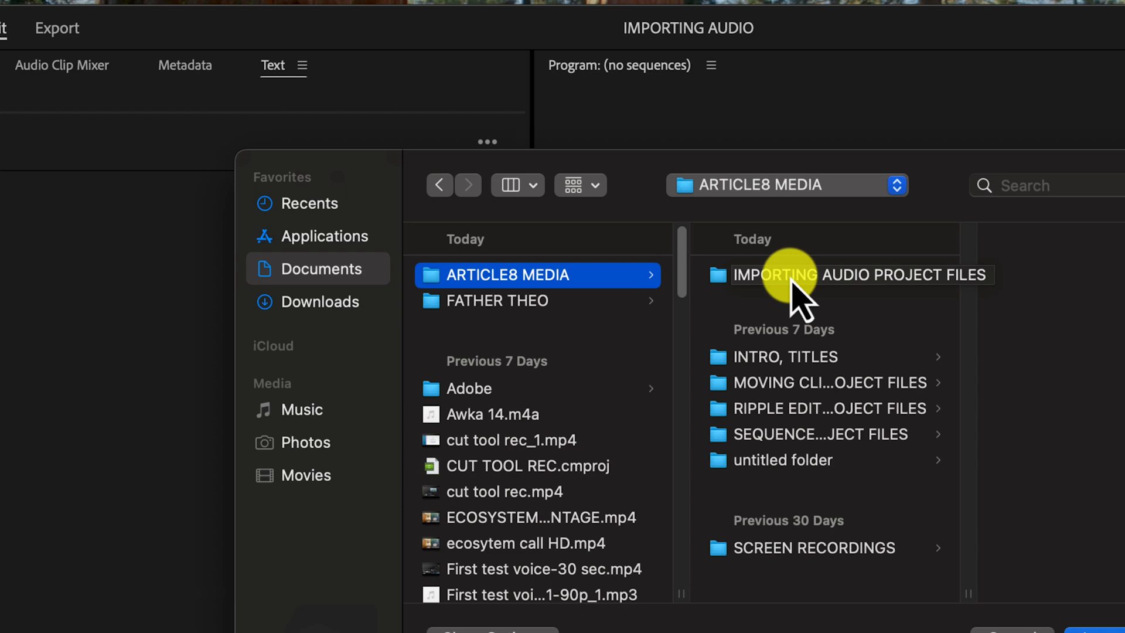
pyautogui.click(792, 275)
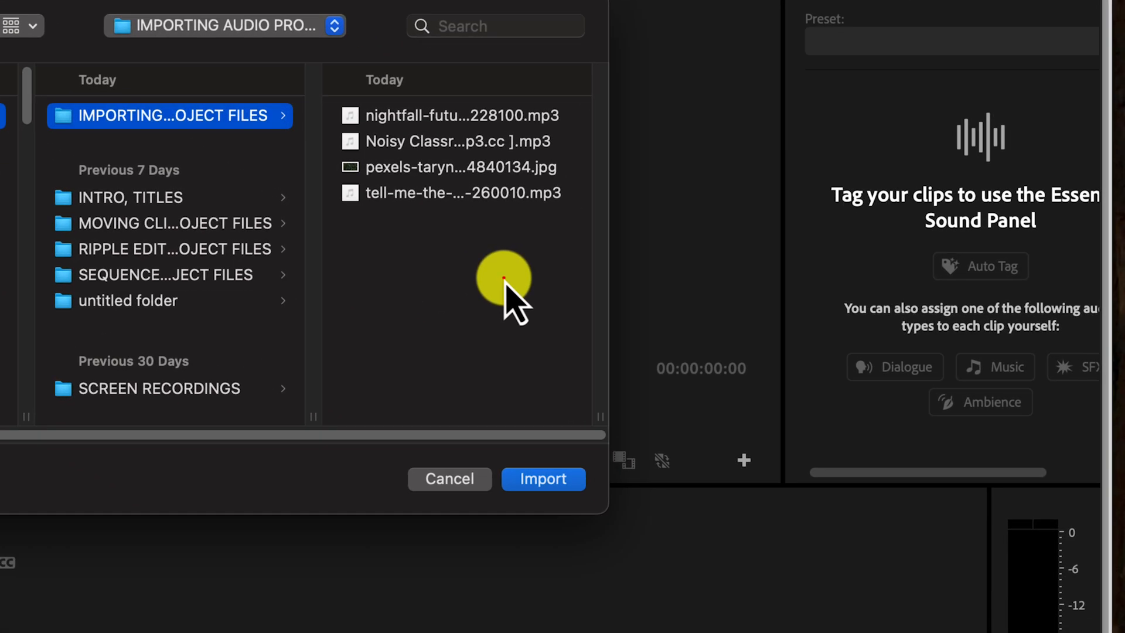
pyautogui.moveTo(784, 437); pyautogui.dragTo(736, 293)
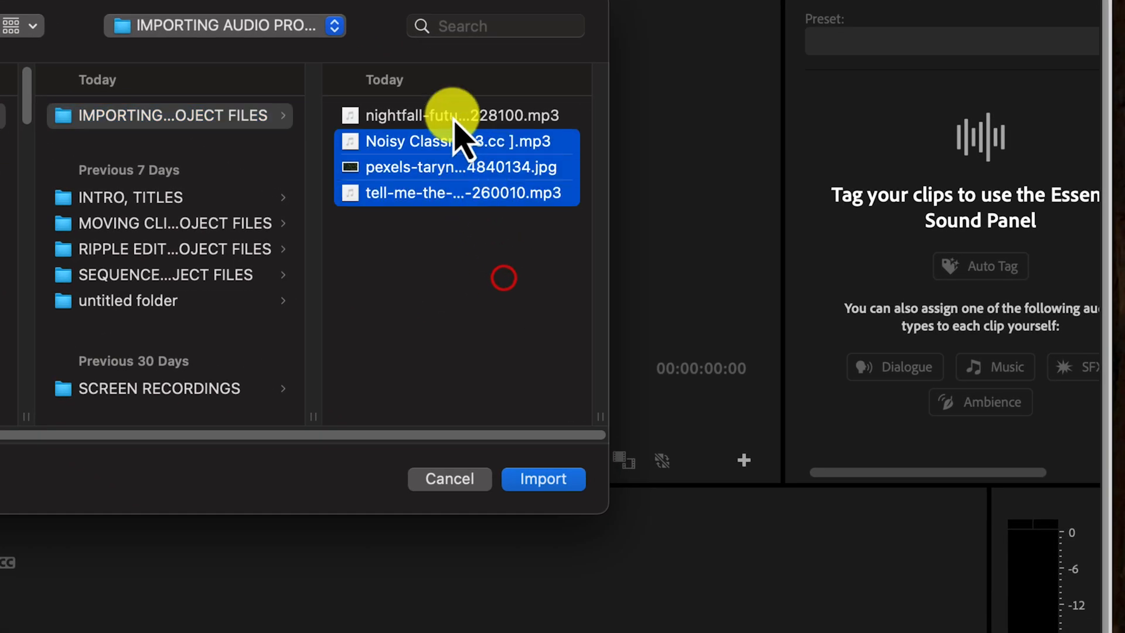
pyautogui.moveTo(460, 135); pyautogui.dragTo(463, 111)
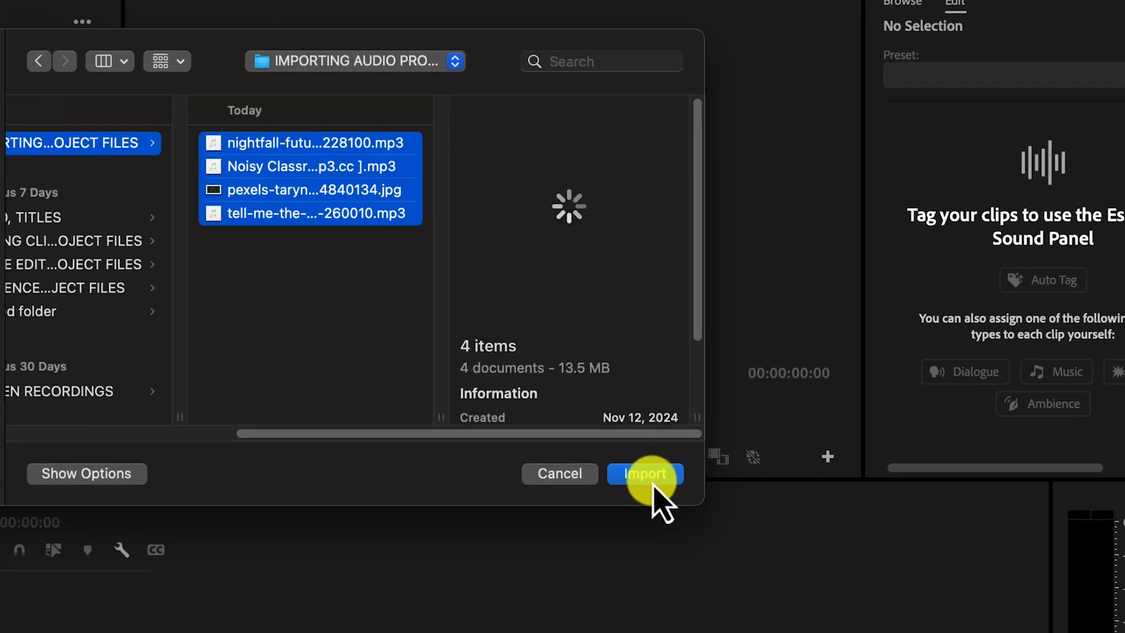
pyautogui.click(647, 476)
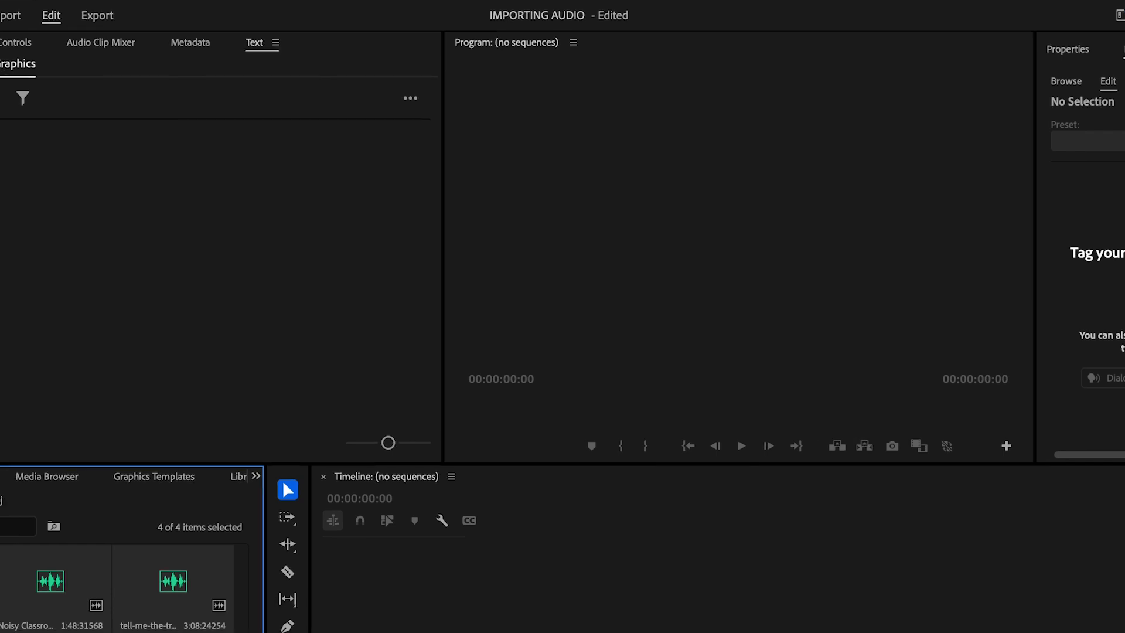
pyautogui.click(284, 420)
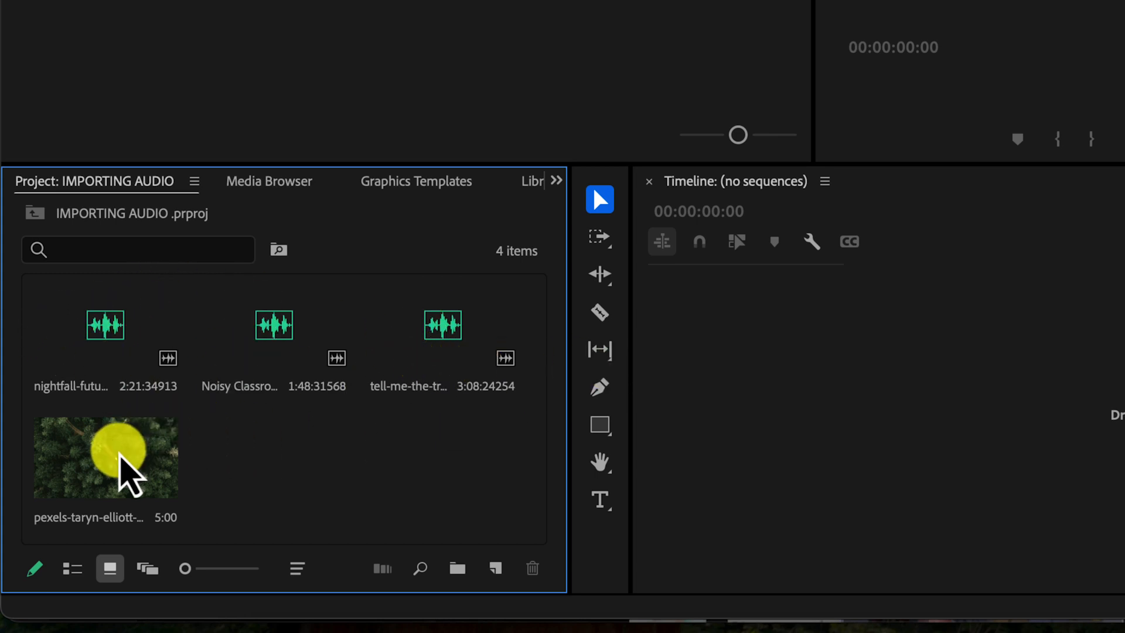
pyautogui.click(117, 451)
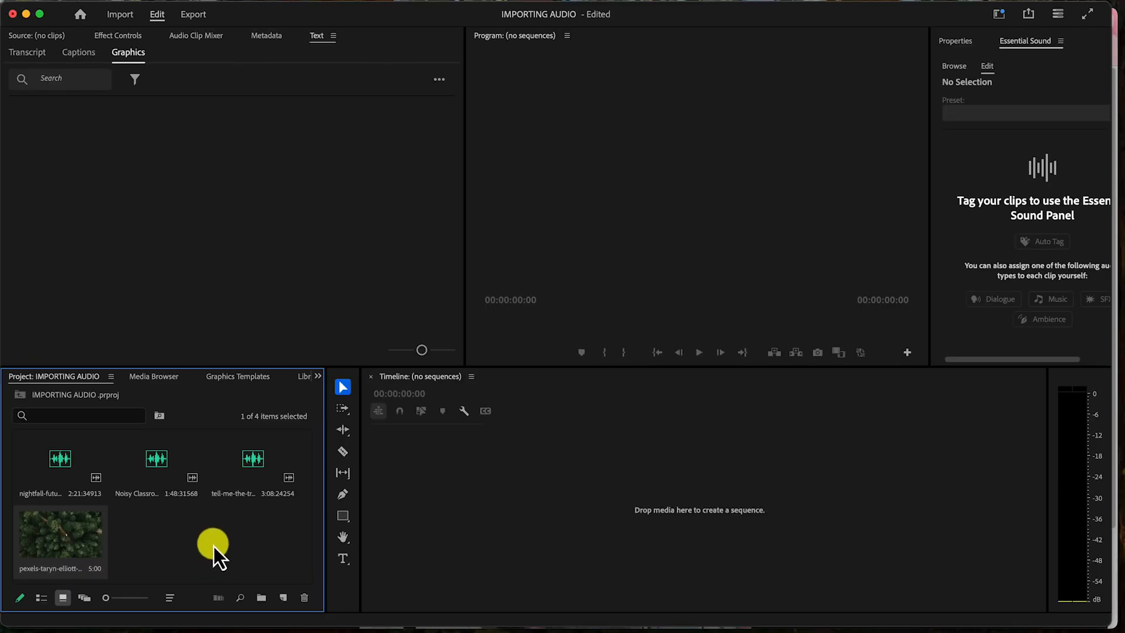
pyautogui.click(276, 527)
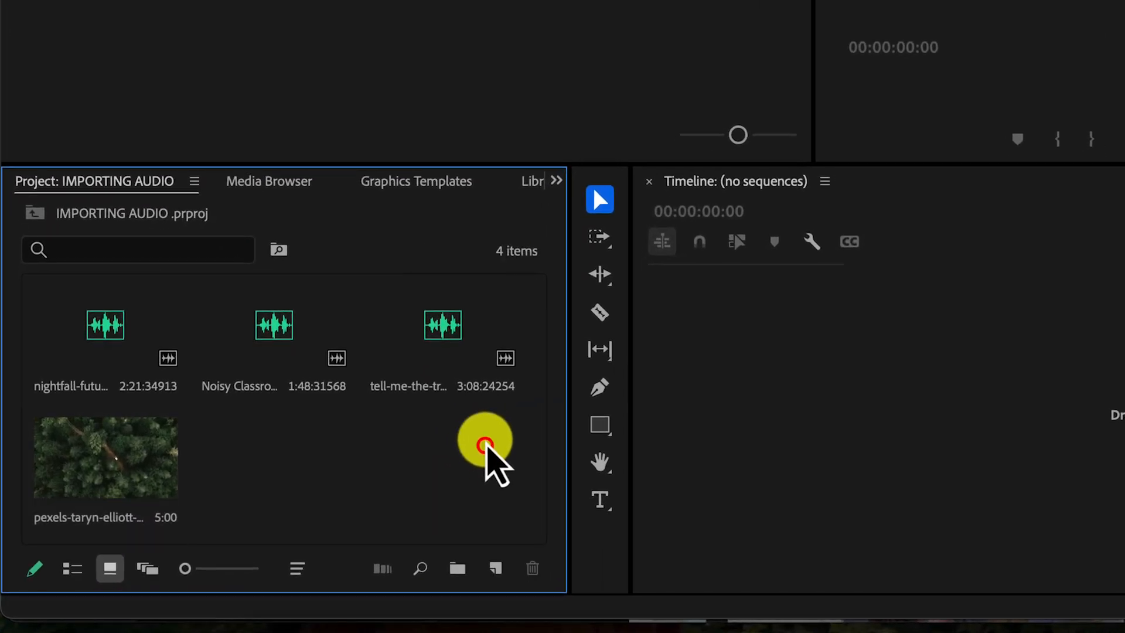
pyautogui.moveTo(485, 445); pyautogui.dragTo(201, 311)
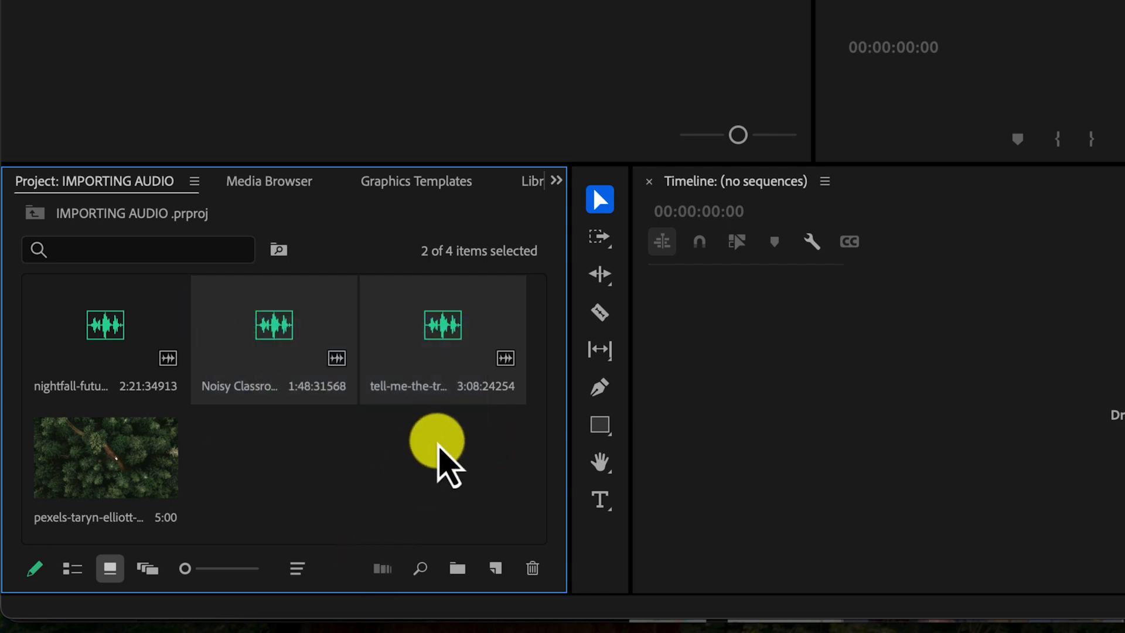
pyautogui.moveTo(449, 445); pyautogui.dragTo(132, 311)
pyautogui.click(330, 474)
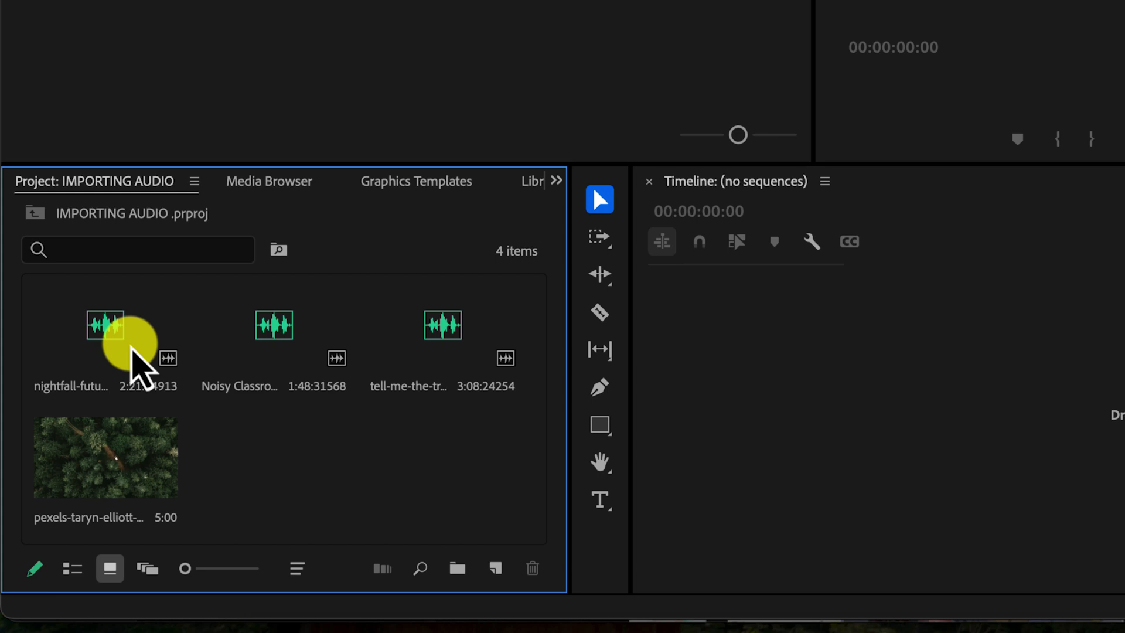
# Create a sequence on the timeline from the three imported audio clips and dismiss the auto-transcription offer
pyautogui.click(135, 354)
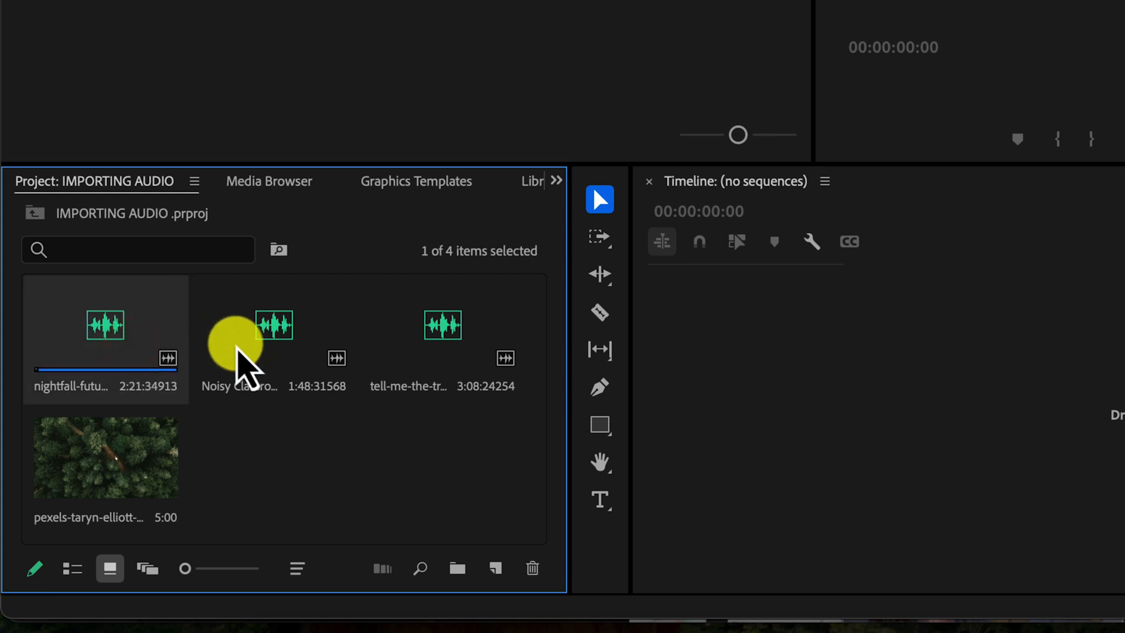
pyautogui.keyDown('ctrl'); pyautogui.click(234, 340); pyautogui.keyUp('ctrl')
pyautogui.keyDown('ctrl'); pyautogui.click(476, 329); pyautogui.keyUp('ctrl')
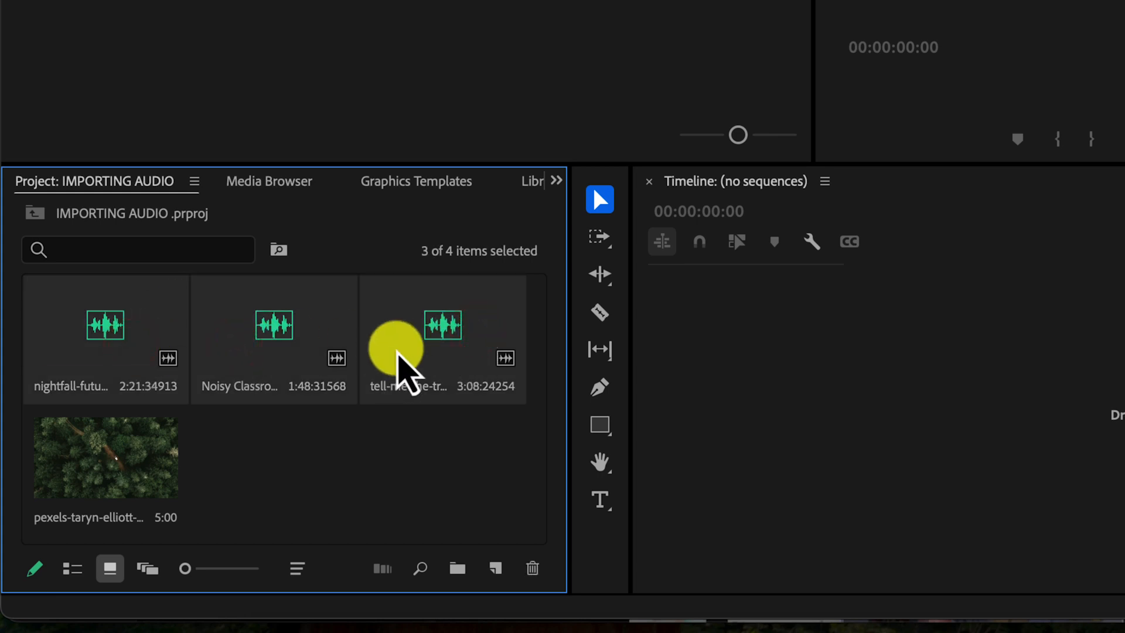
pyautogui.moveTo(398, 351); pyautogui.dragTo(711, 407)
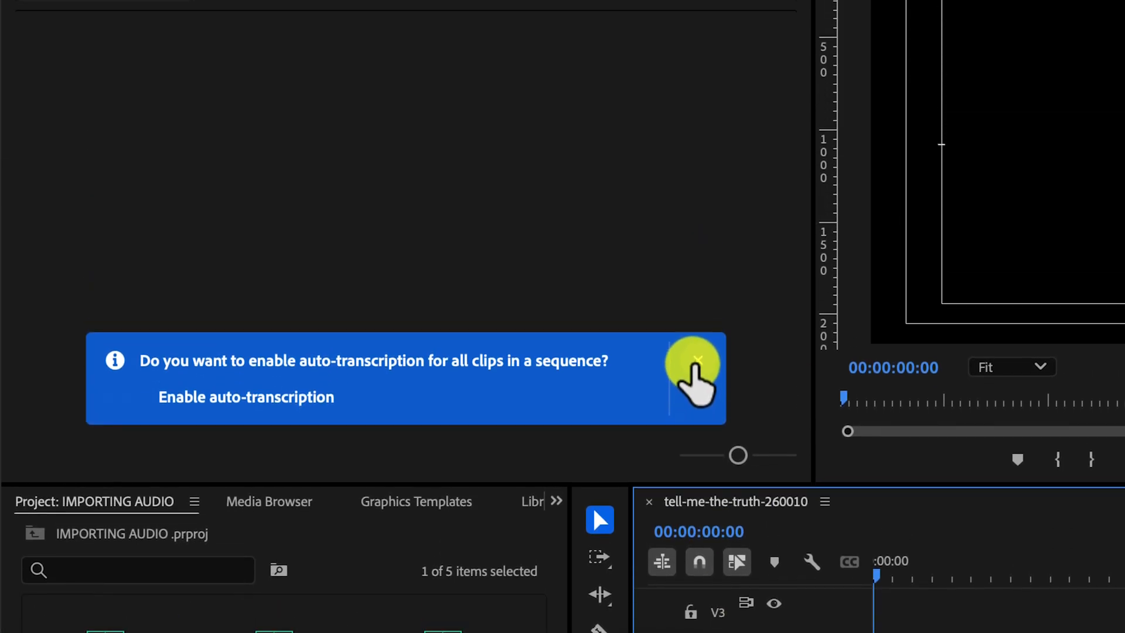
pyautogui.click(694, 42)
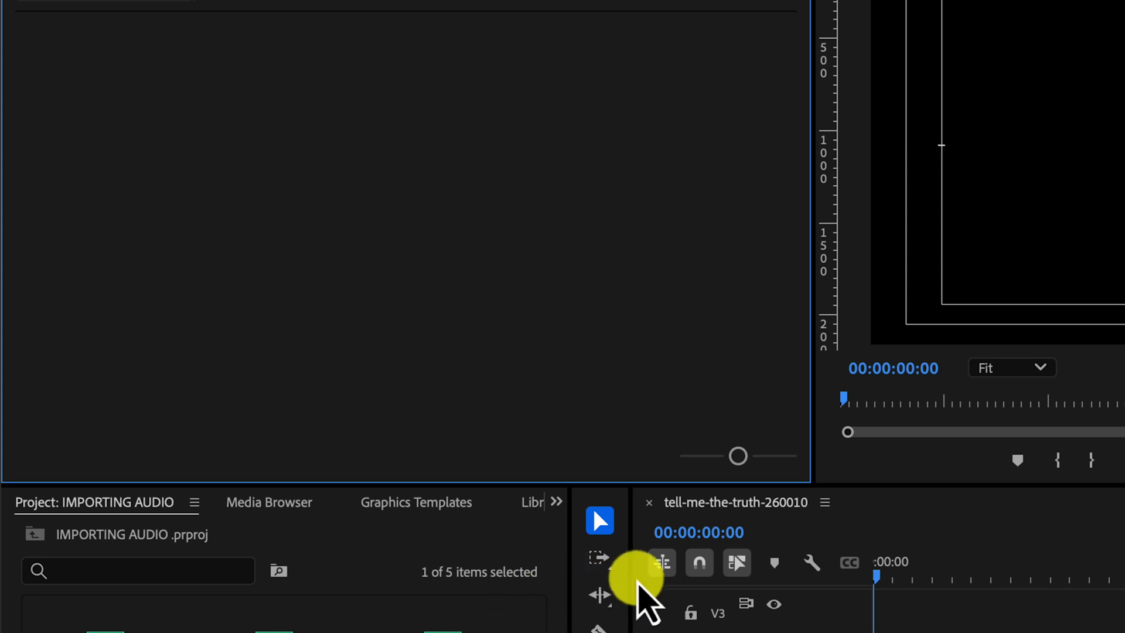
# Preview the nightfall, Noisy Classroom and tell-me-the-truth audio clips one after another as source clips
pyautogui.click(116, 350)
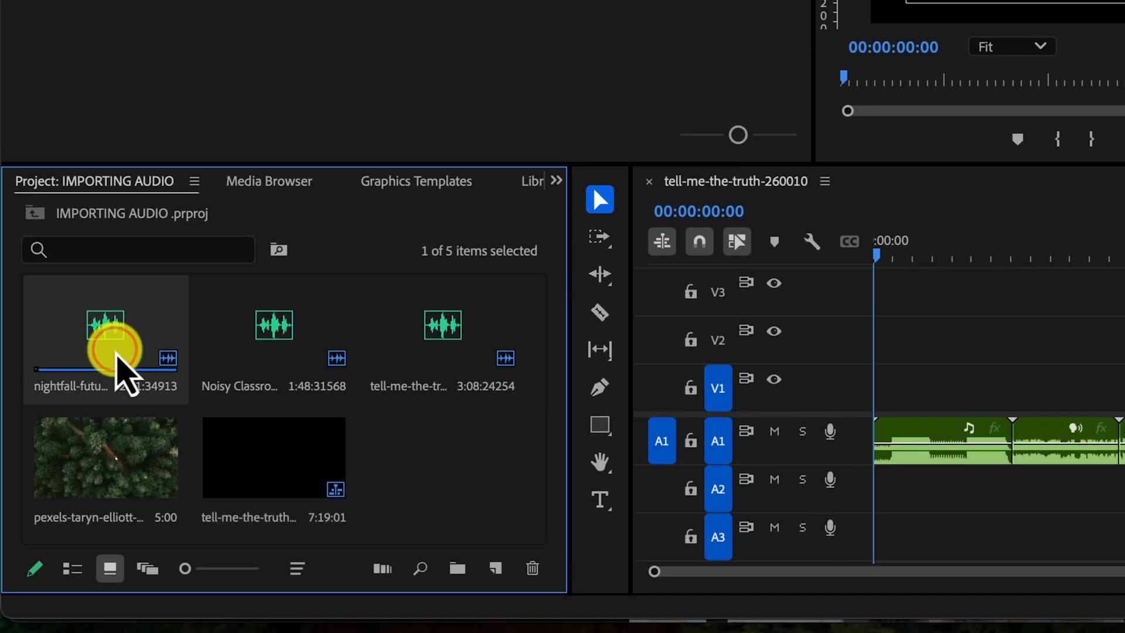
pyautogui.doubleClick(97, 328)
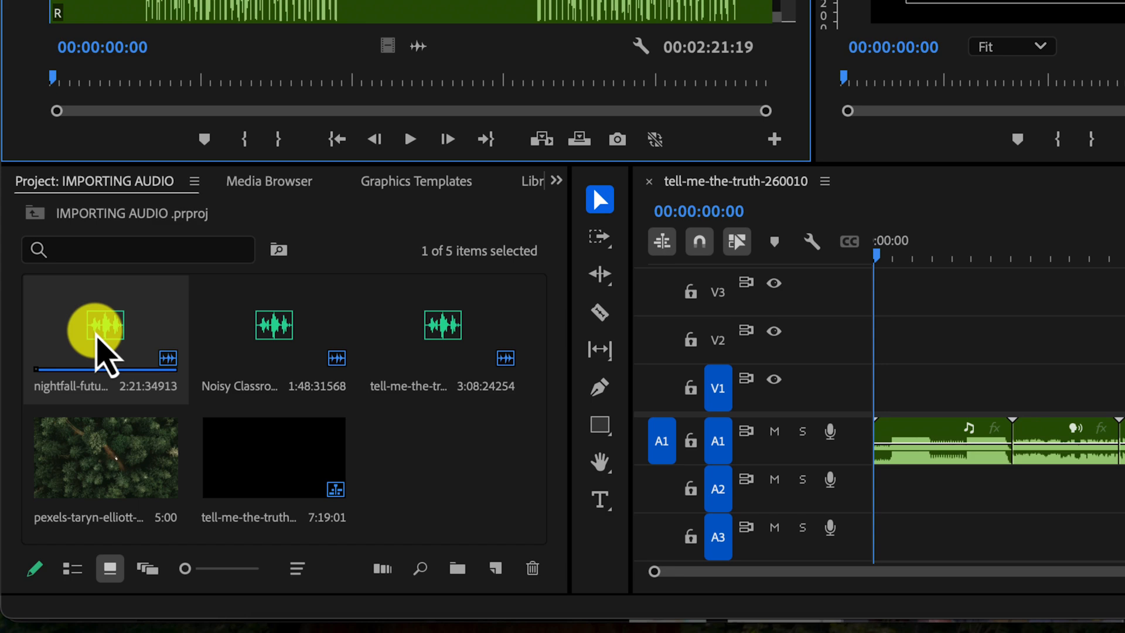
pyautogui.press('space')
pyautogui.press('space')
pyautogui.doubleClick(281, 364)
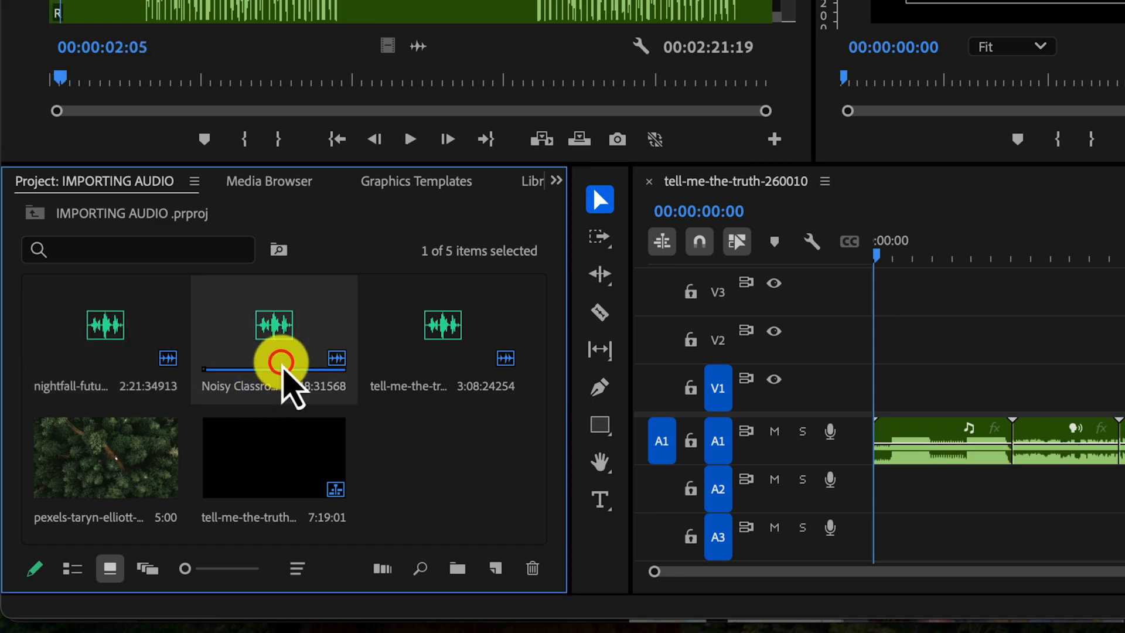
pyautogui.press('space')
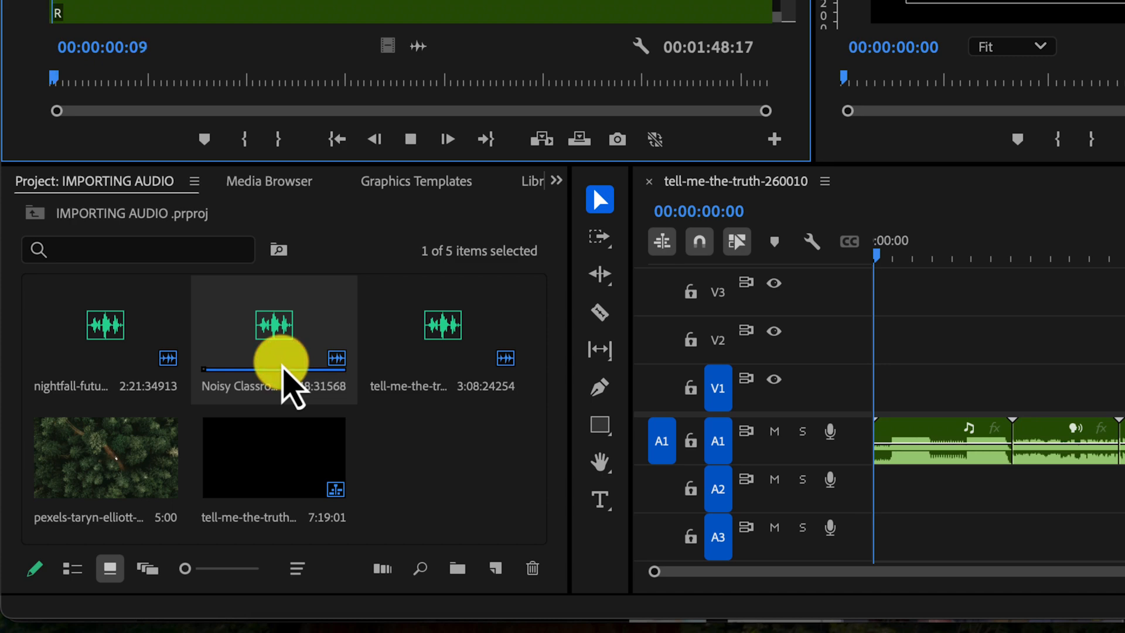
pyautogui.press('space')
pyautogui.click(505, 363)
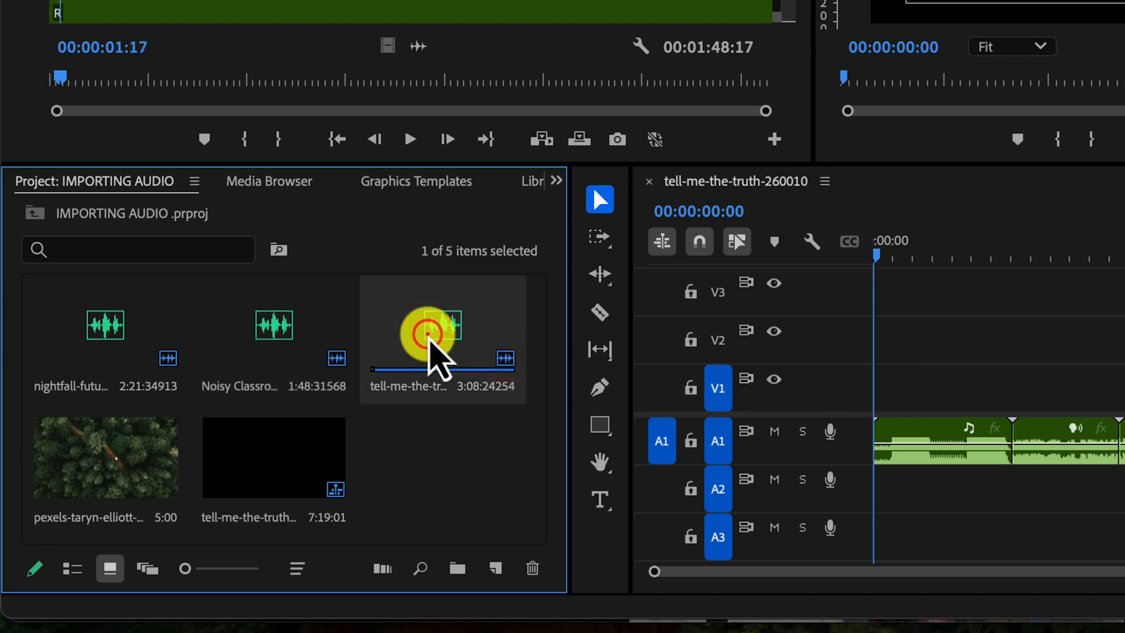
pyautogui.doubleClick(430, 340)
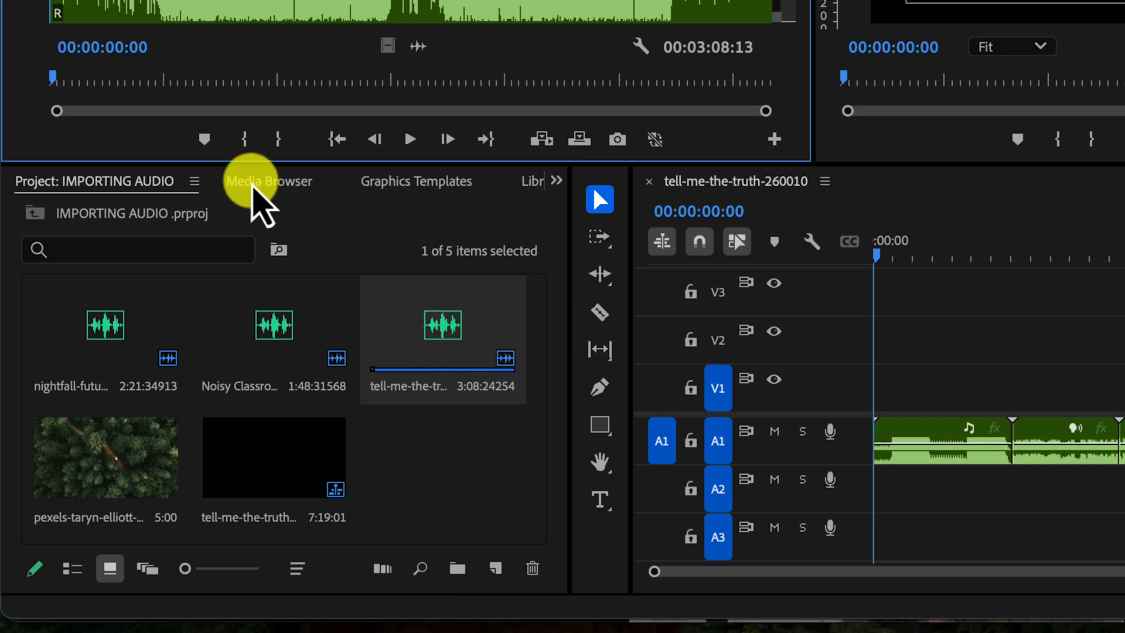
pyautogui.press('space')
pyautogui.press('space')
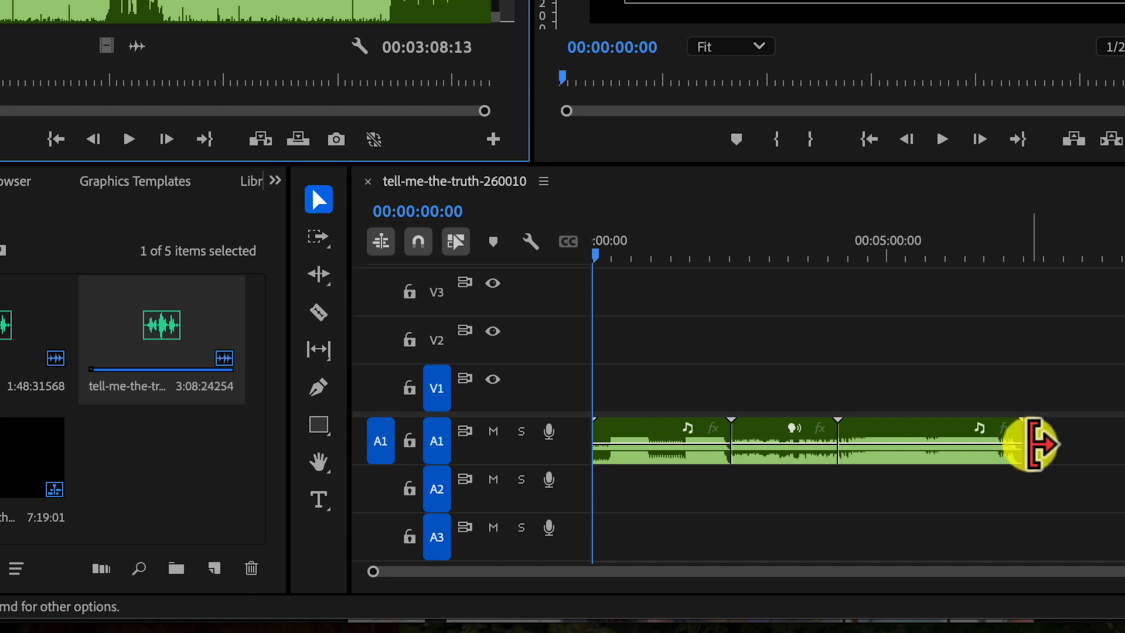
# Trim the end of the last audio clip so the sequence ends at about 00:05:05:15
pyautogui.click(1020, 424)
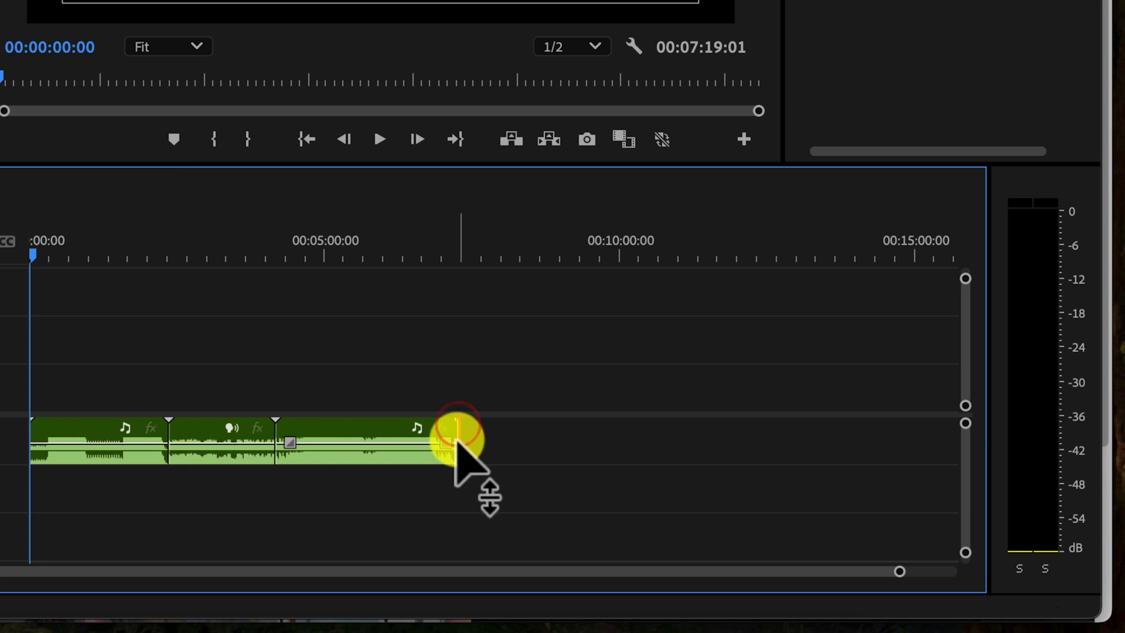
pyautogui.moveTo(457, 430); pyautogui.dragTo(325, 472)
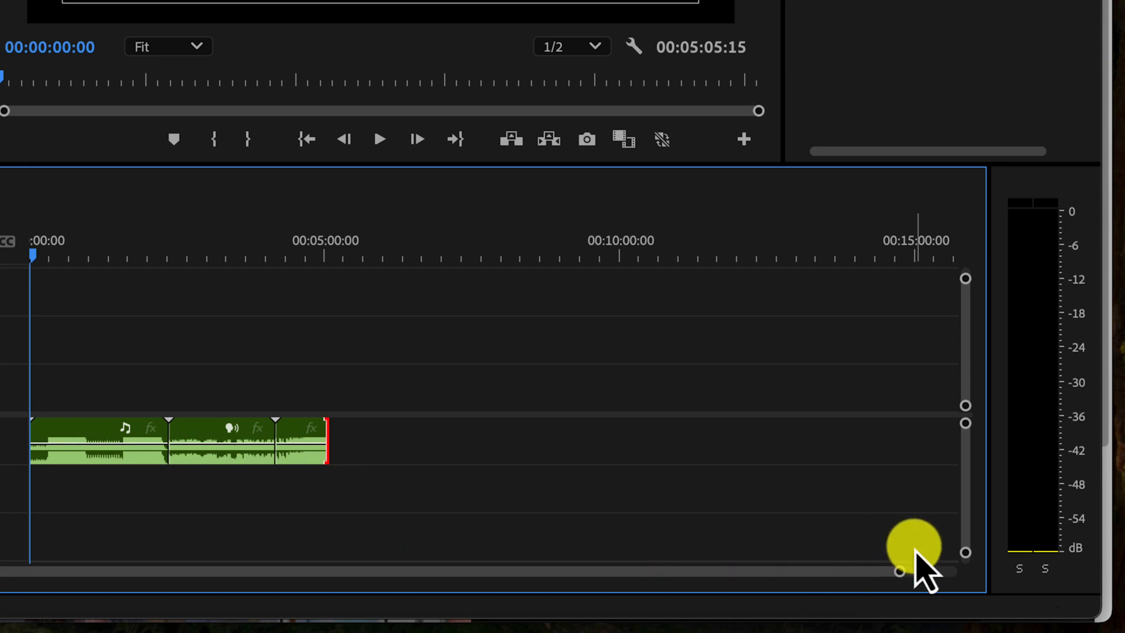
# Play the sequence briefly from the start of the third audio clip, at about 00:04:09:17
pyautogui.moveTo(899, 571); pyautogui.dragTo(678, 590)
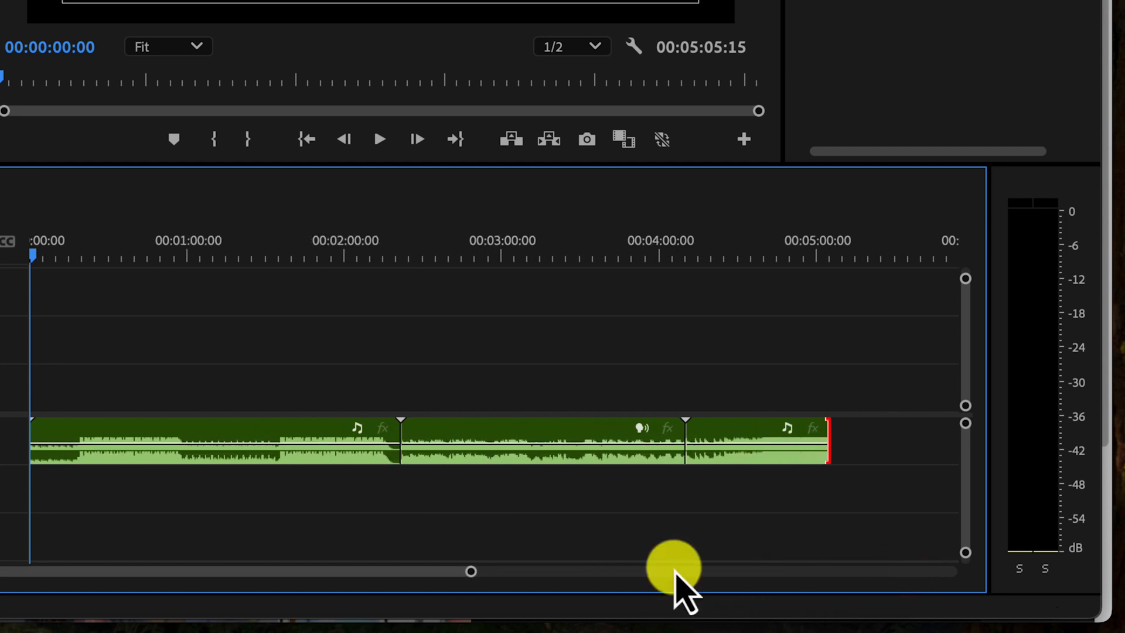
pyautogui.click(683, 244)
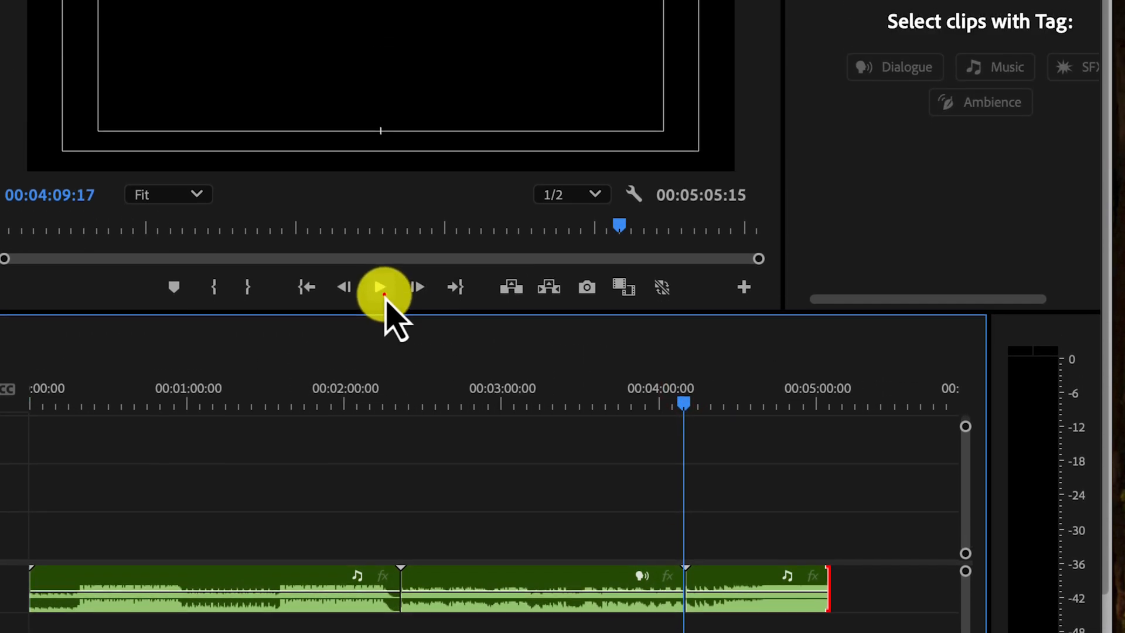
pyautogui.click(382, 172)
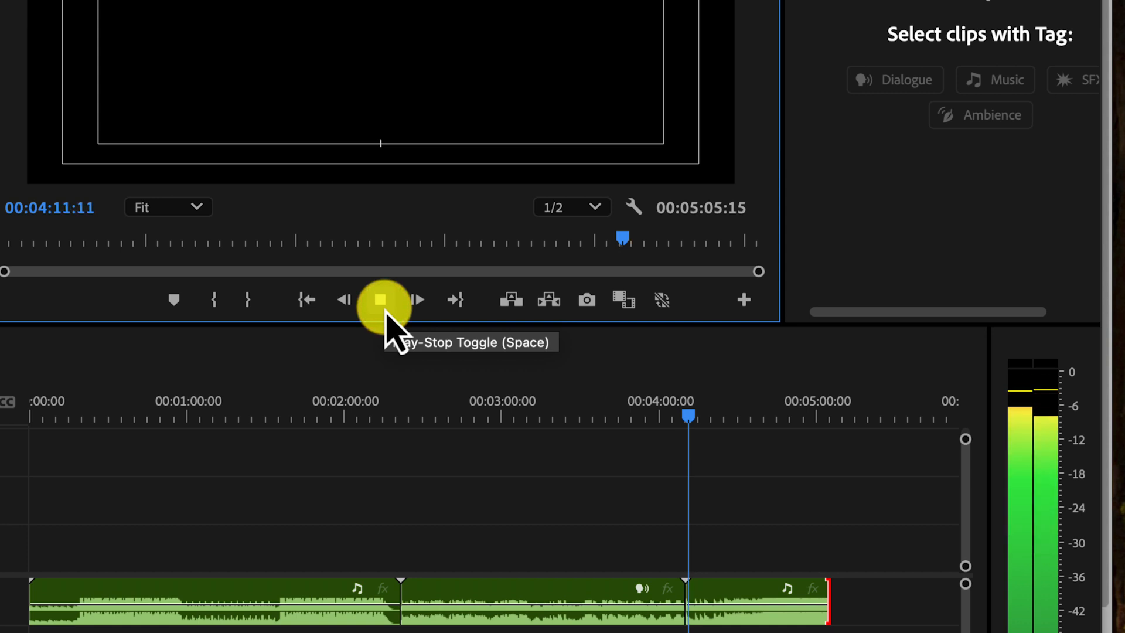
pyautogui.click(381, 301)
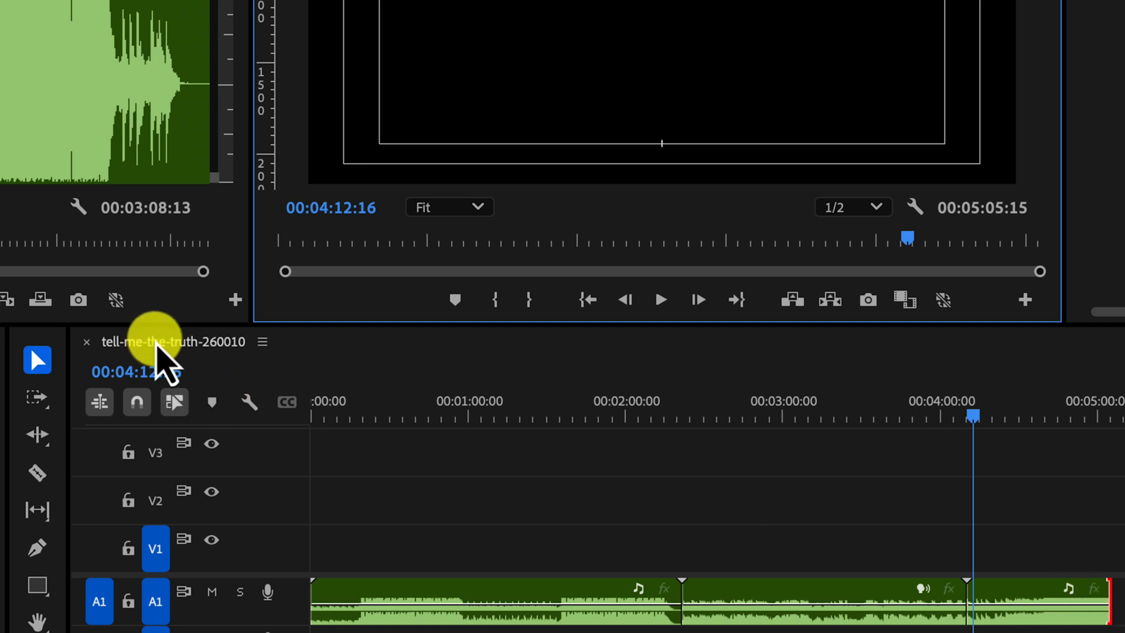
# Maximize the timeline and increase the audio track height to enlarge the clips' waveforms
pyautogui.click(262, 340)
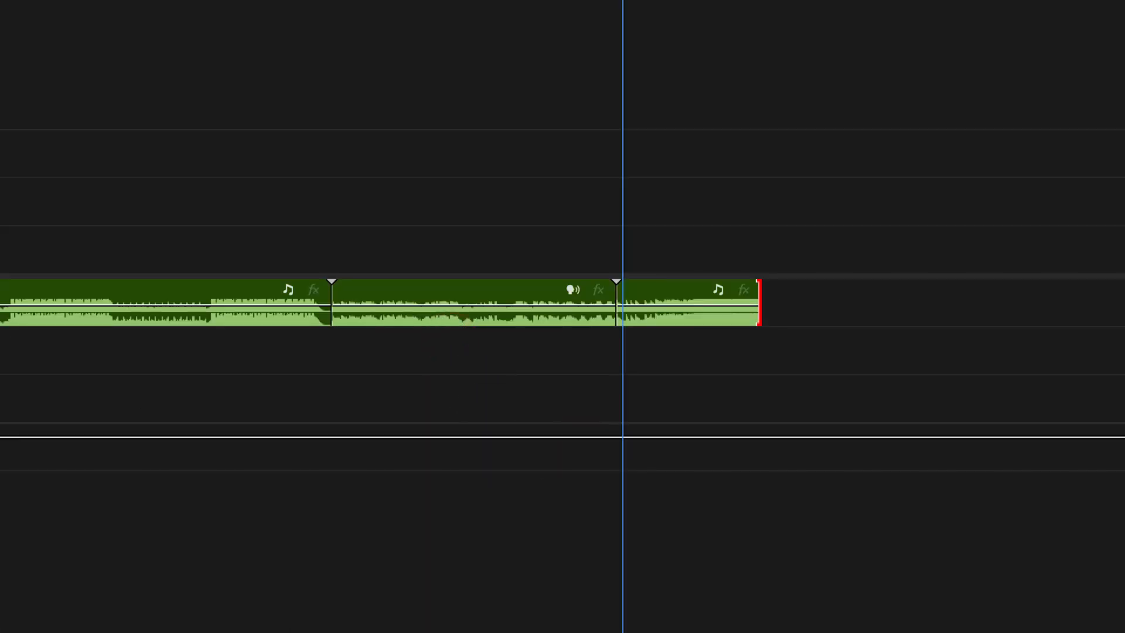
pyautogui.moveTo(1078, 540); pyautogui.dragTo(1084, 439)
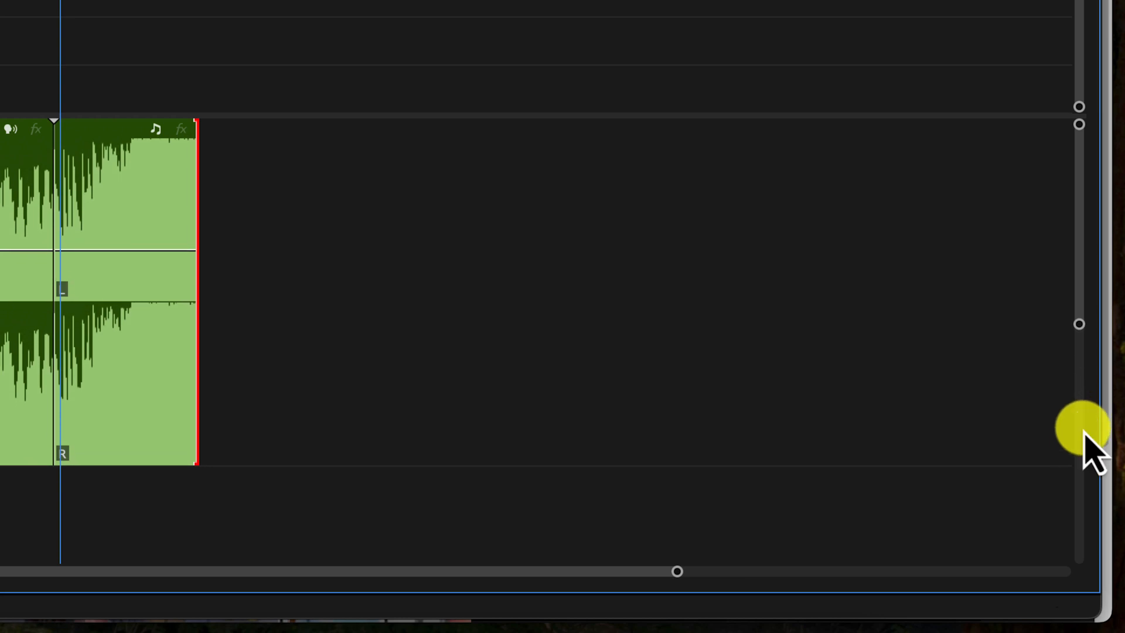
# Place the playhead slightly further into the third audio clip and lower that clip's volume to about -19.4 dB
pyautogui.click(561, 260)
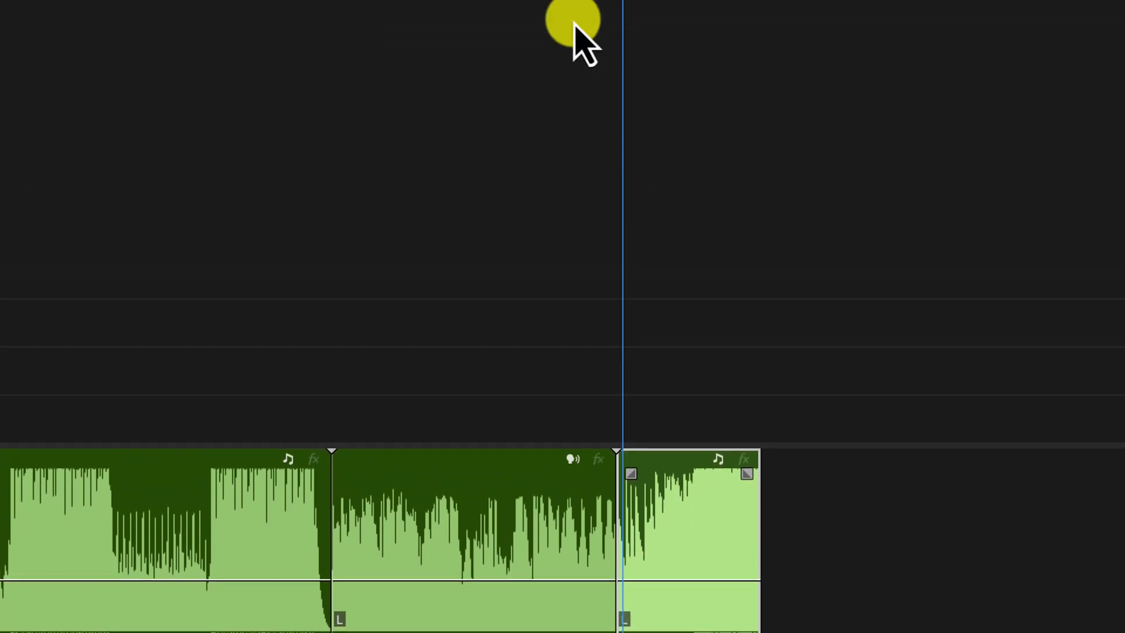
pyautogui.moveTo(625, 140); pyautogui.dragTo(659, 140)
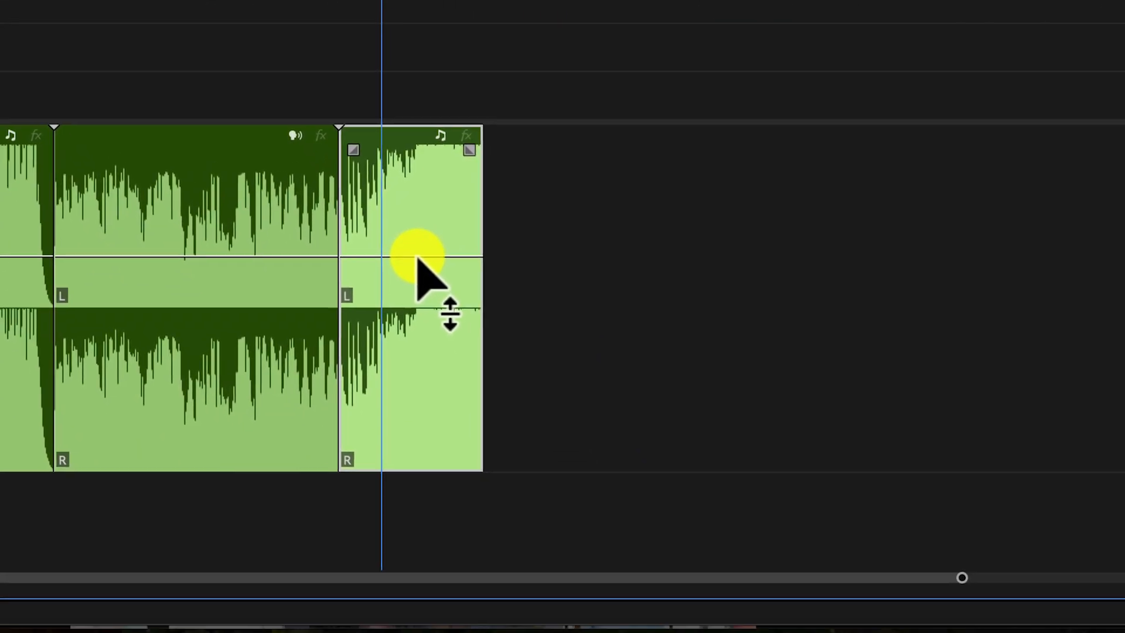
pyautogui.click(413, 249)
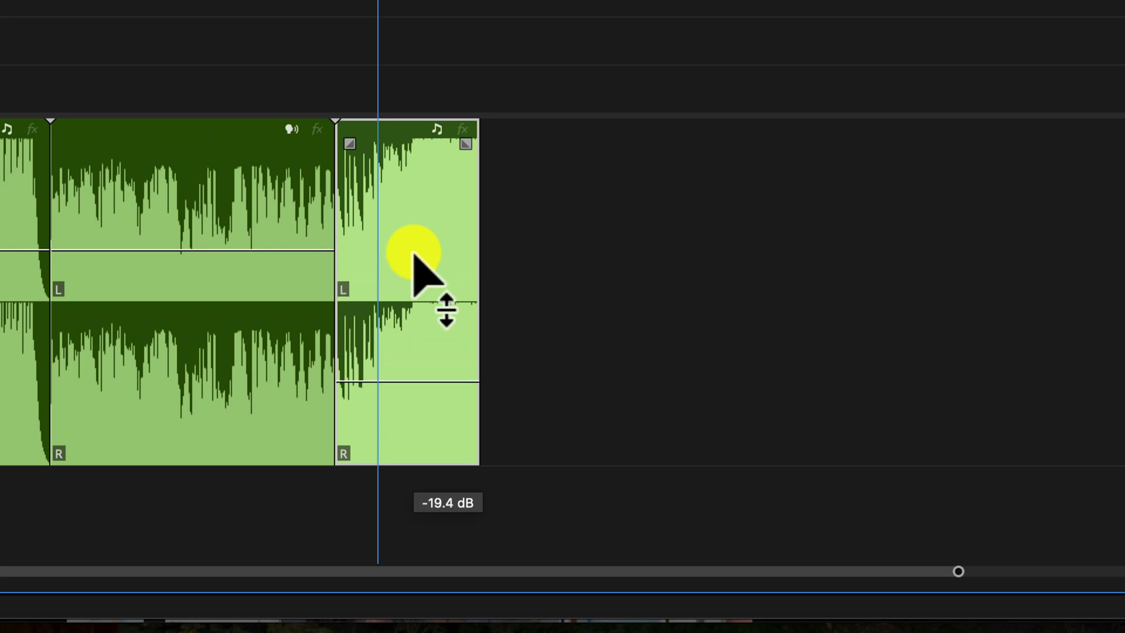
pyautogui.moveTo(413, 252); pyautogui.dragTo(412, 386)
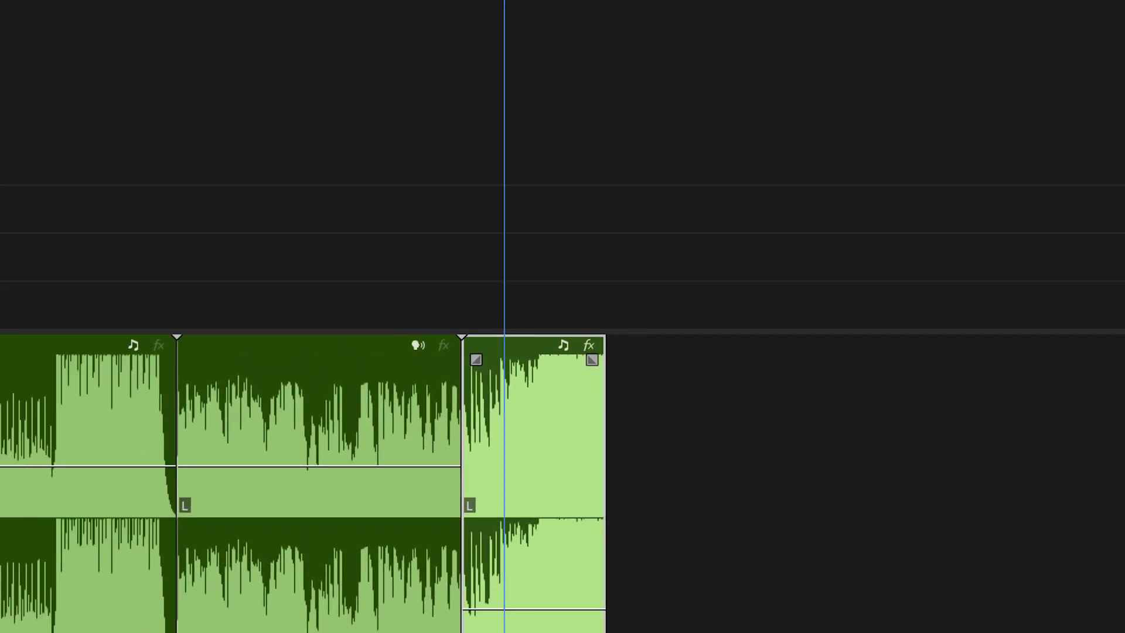
# Move the playhead back within the third audio clip, raise its volume level while it plays, and reduce the audio track height
pyautogui.moveTo(663, 139); pyautogui.dragTo(616, 159)
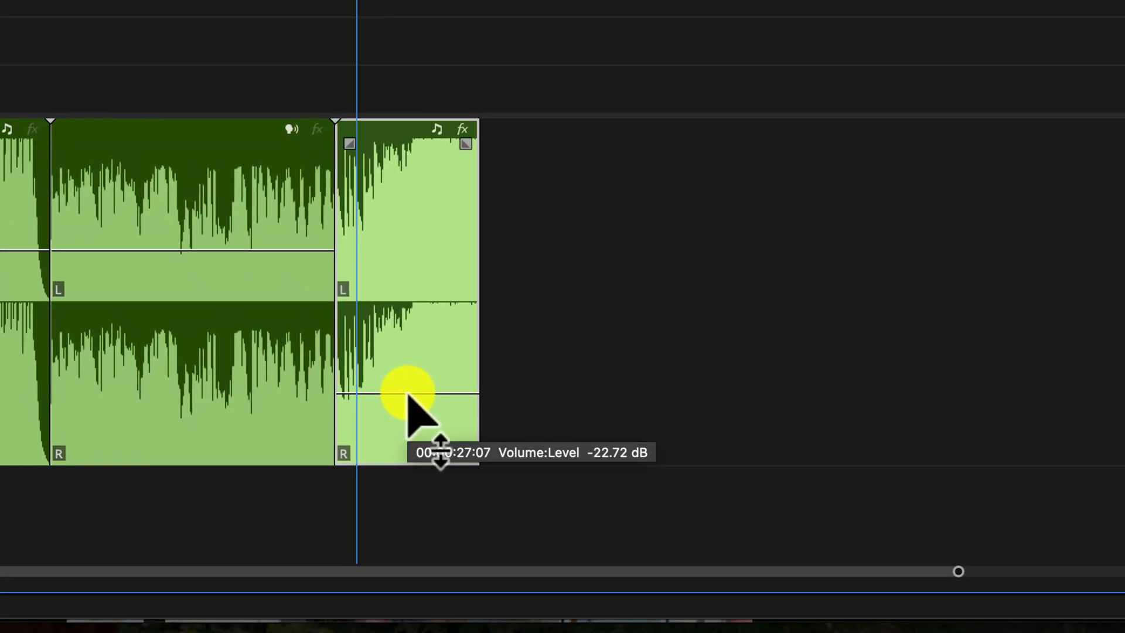
pyautogui.moveTo(408, 394); pyautogui.dragTo(407, 389)
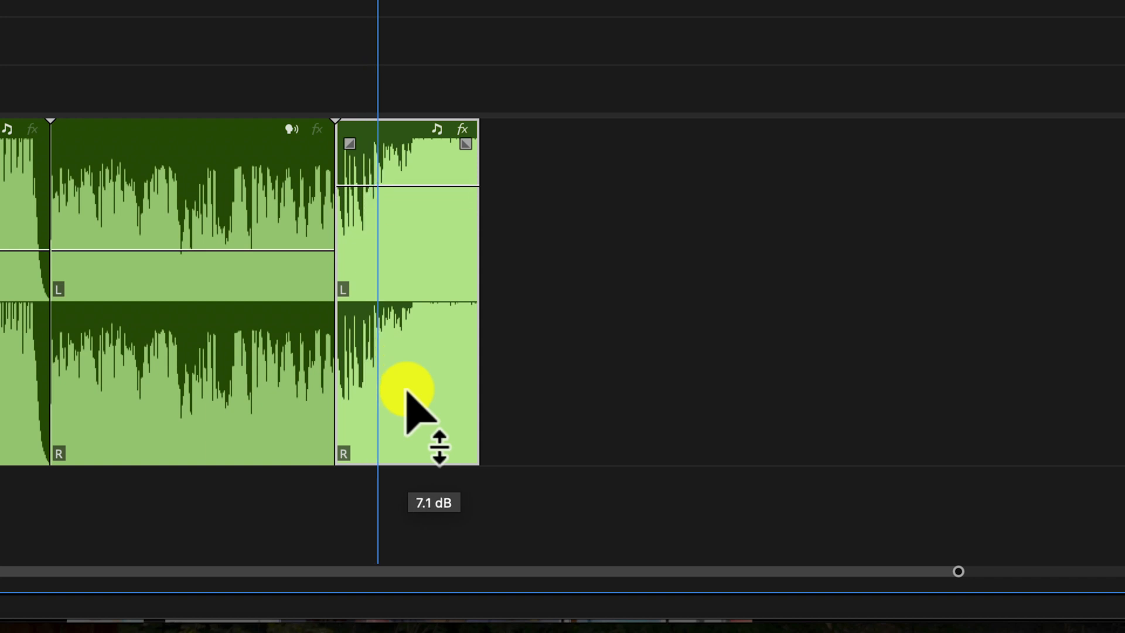
pyautogui.moveTo(407, 391); pyautogui.dragTo(408, 318)
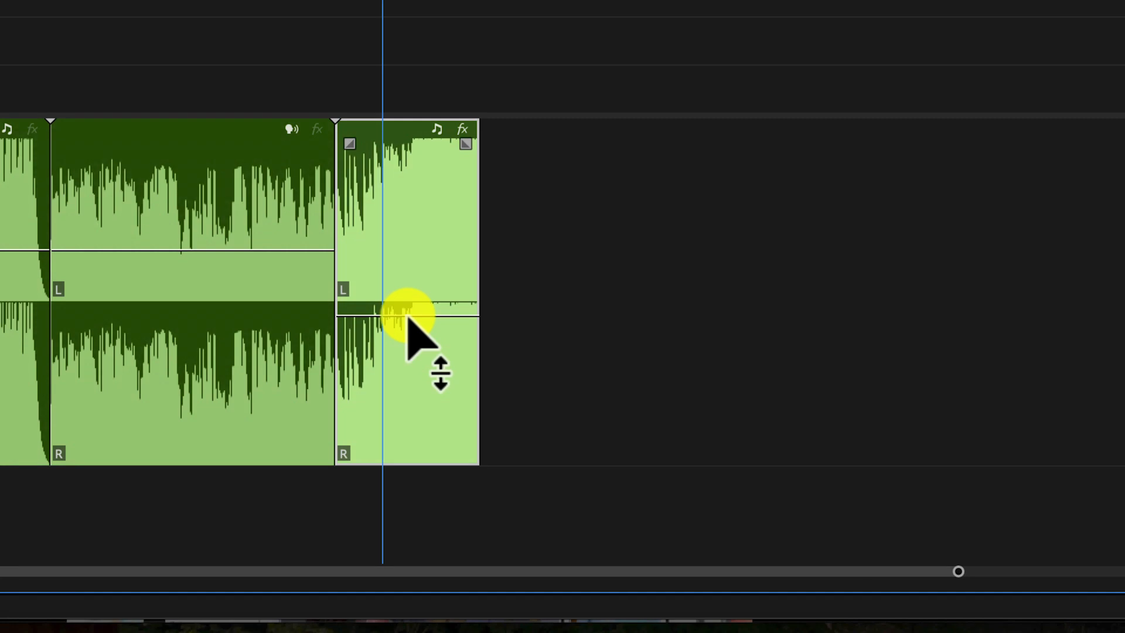
pyautogui.scroll(-1, 408, 318)
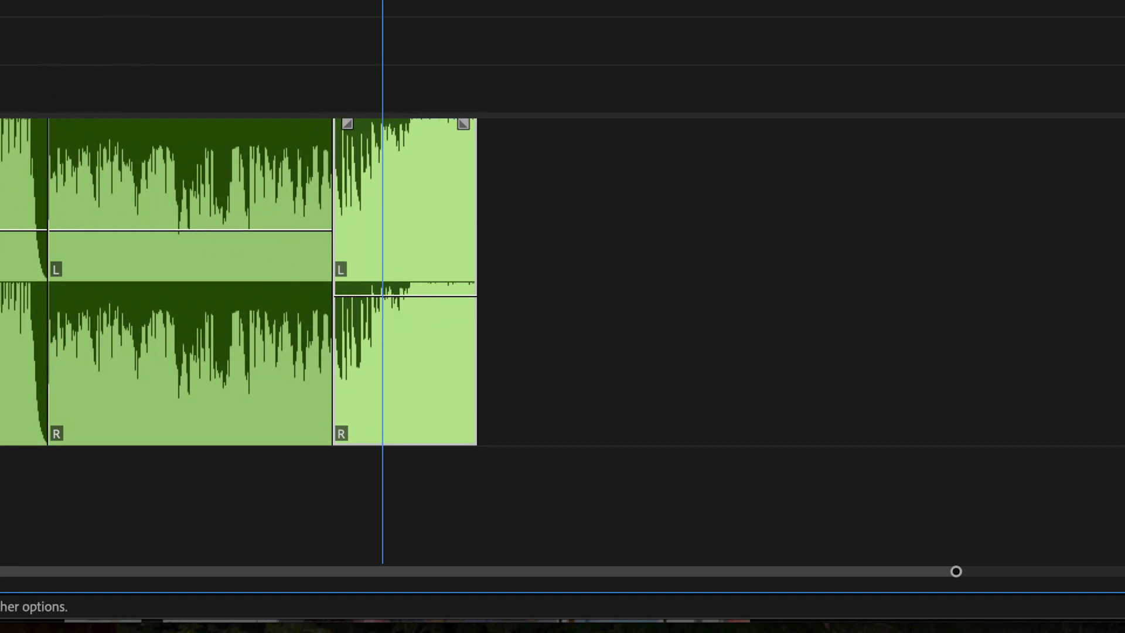
pyautogui.moveTo(1080, 325); pyautogui.dragTo(1083, 392)
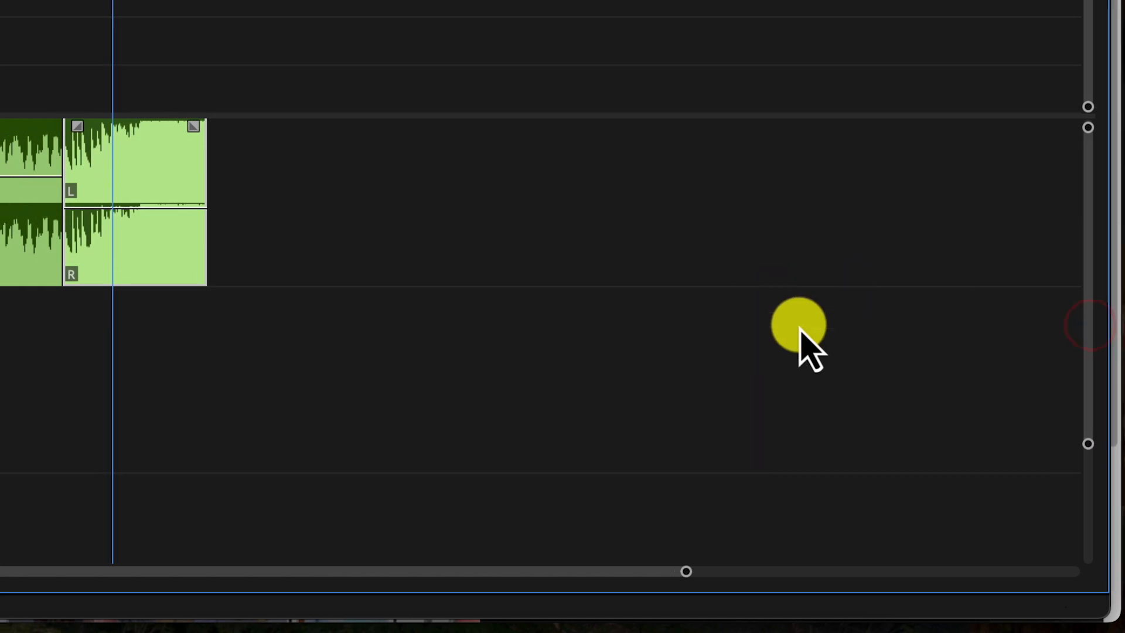
# Raise the third audio clip's gain to 2 dB through Audio Gain, with a further gain adjustment on the same clip
pyautogui.rightClick(139, 275)
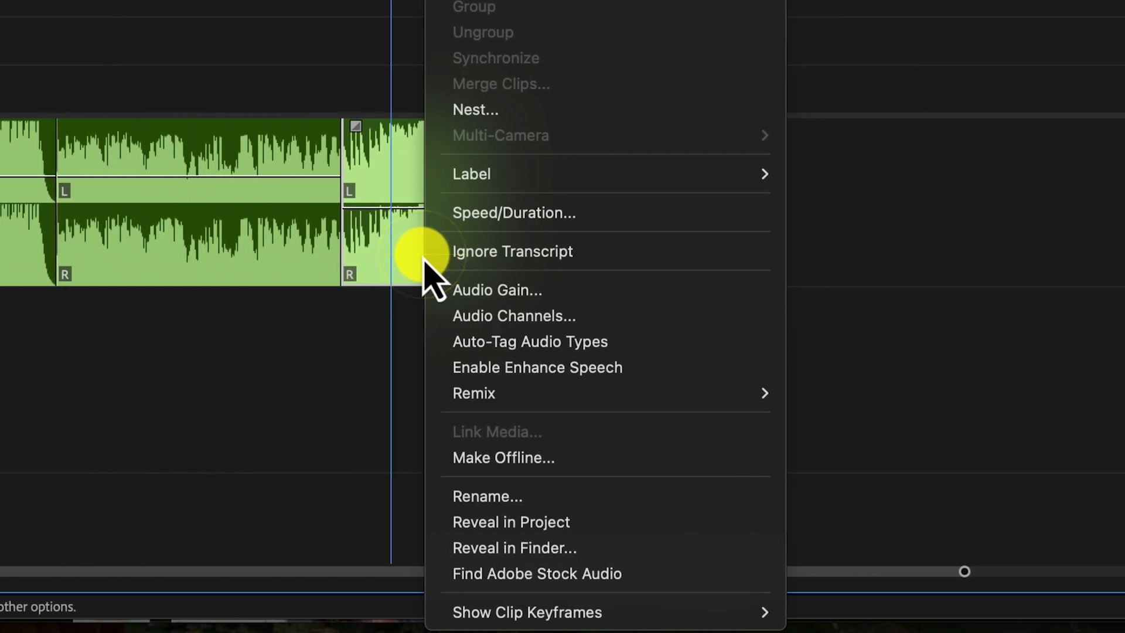
pyautogui.click(475, 290)
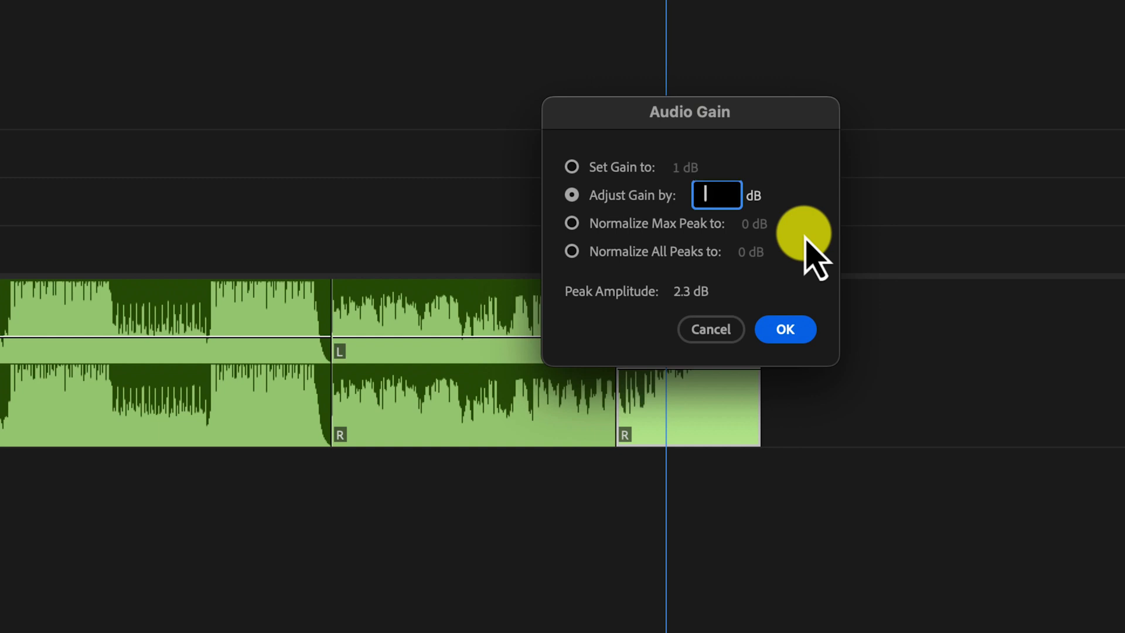
pyautogui.press('Return')
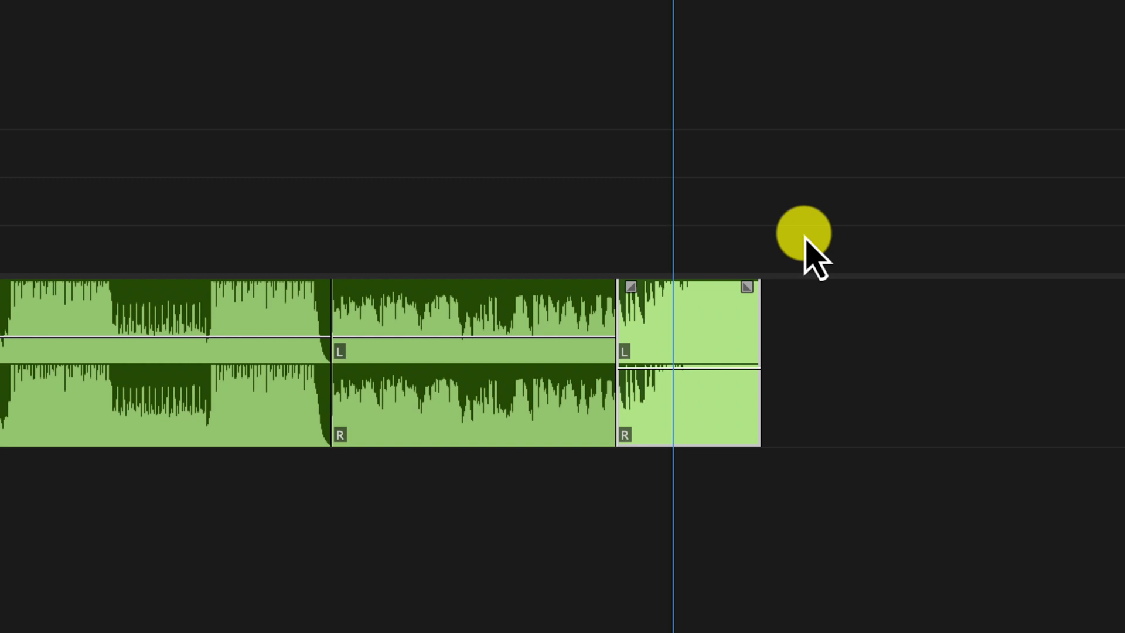
pyautogui.rightClick(674, 389)
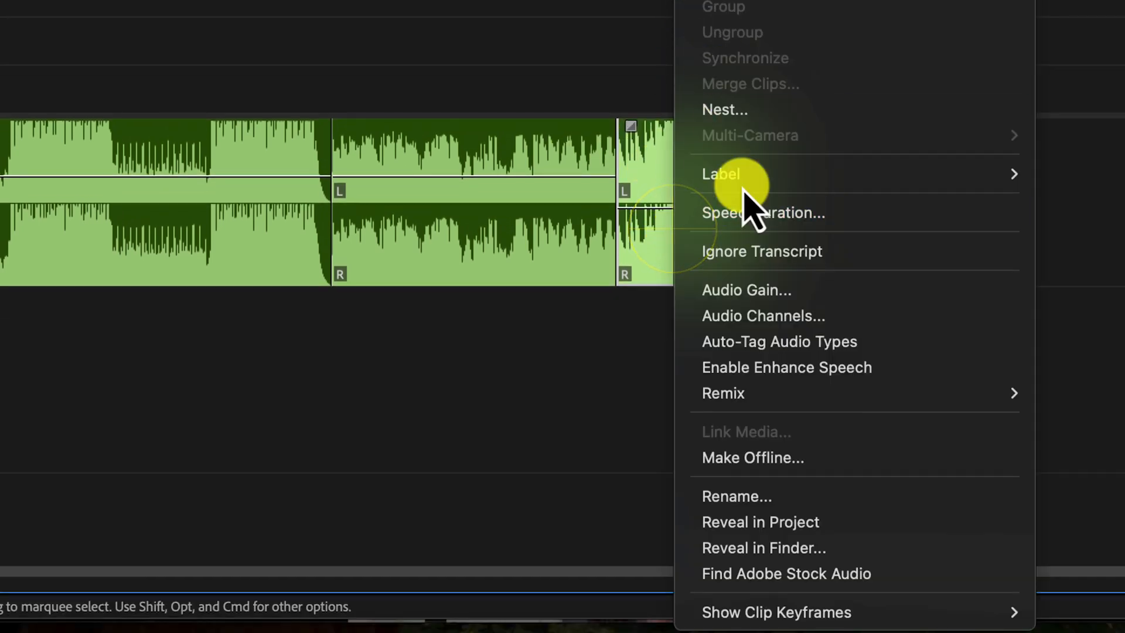
pyautogui.click(750, 289)
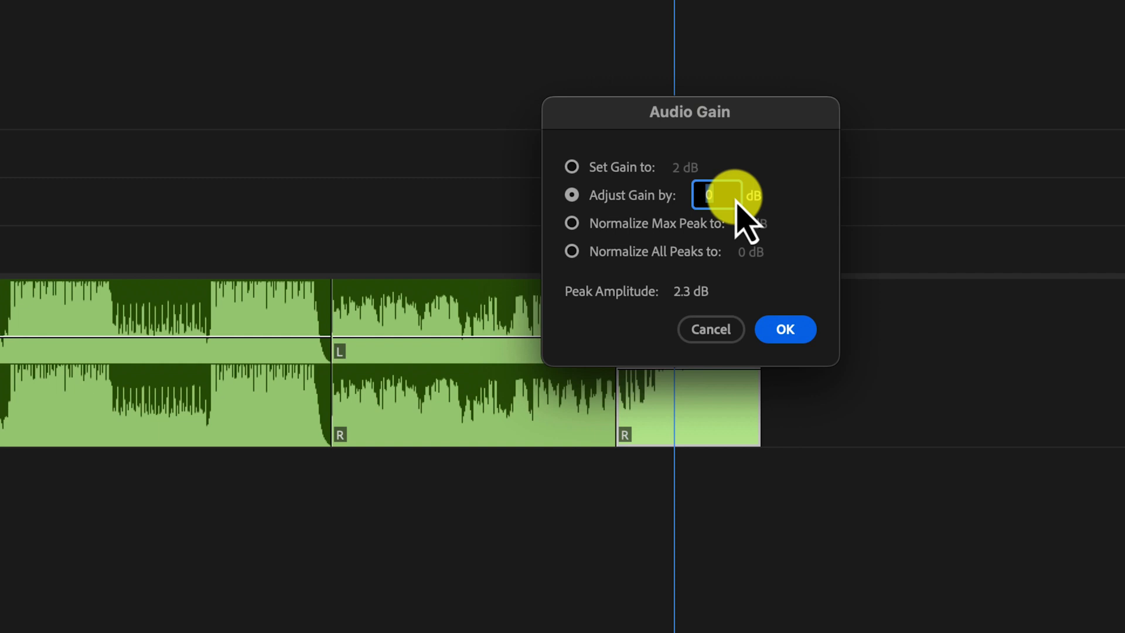
pyautogui.press('Return')
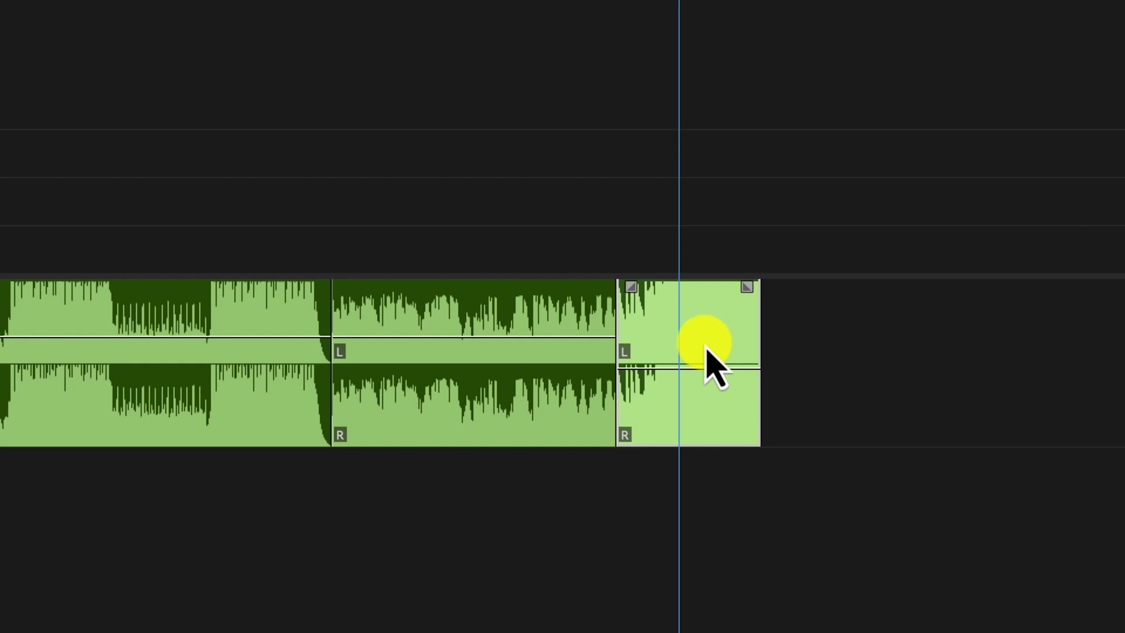
# Restore the timeline from its maximized view, shrink the audio tracks, and display the Audio Clip Mixer
pyautogui.doubleClick(569, 16)
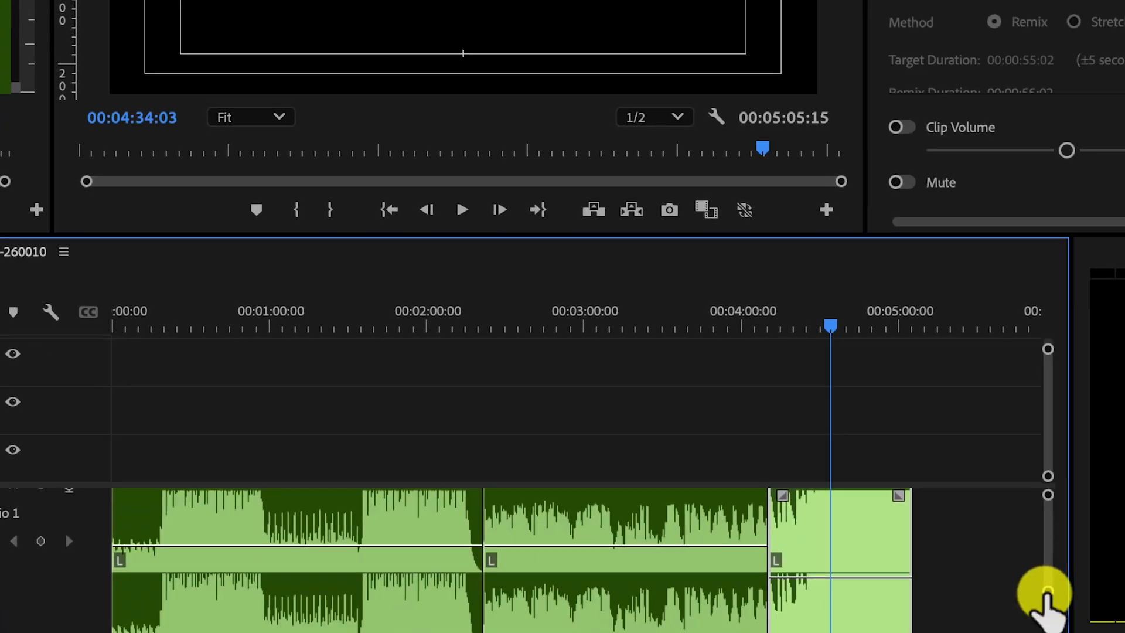
pyautogui.moveTo(966, 526); pyautogui.dragTo(967, 546)
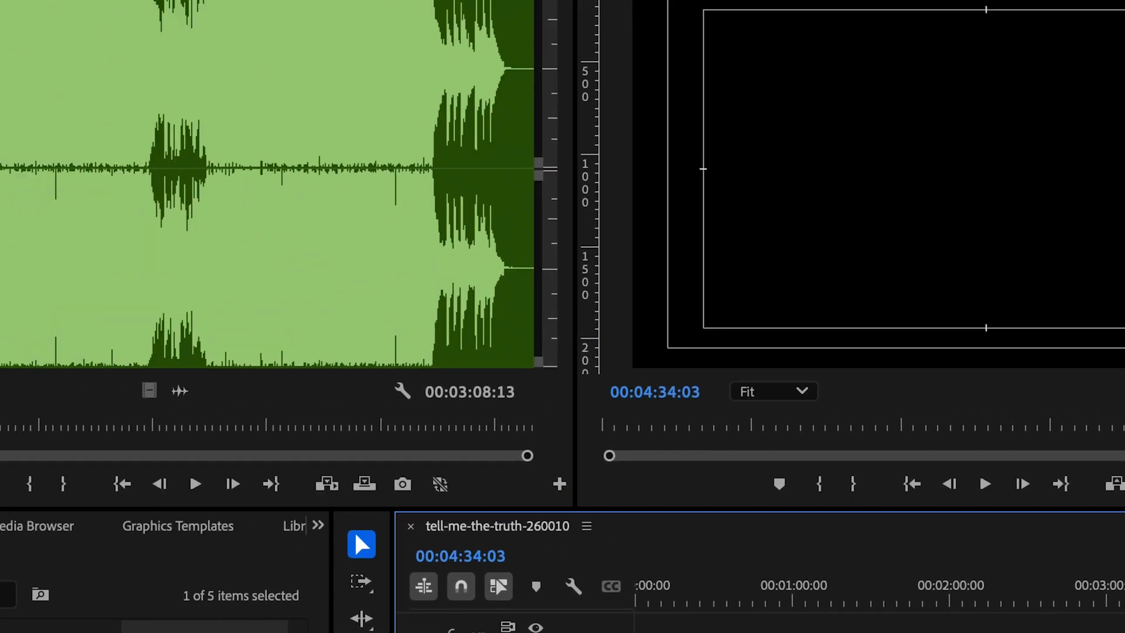
pyautogui.click(453, 66)
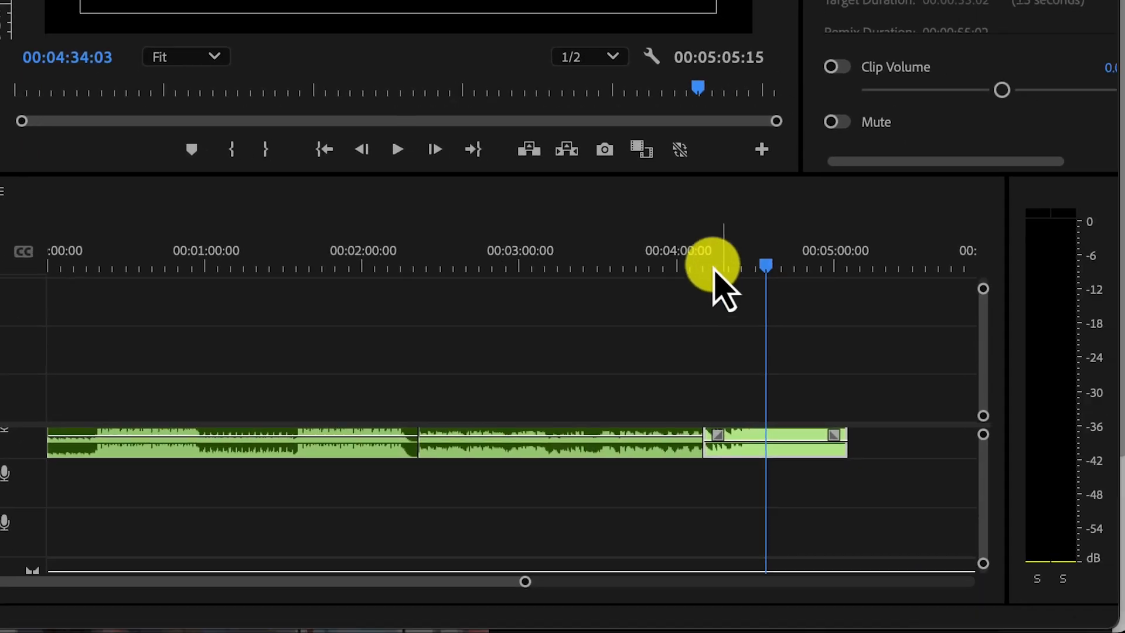
# Play the sequence briefly from the start of the third audio clip, stopping at 00:04:12:17
pyautogui.click(692, 253)
pyautogui.press('space')
pyautogui.press('space')
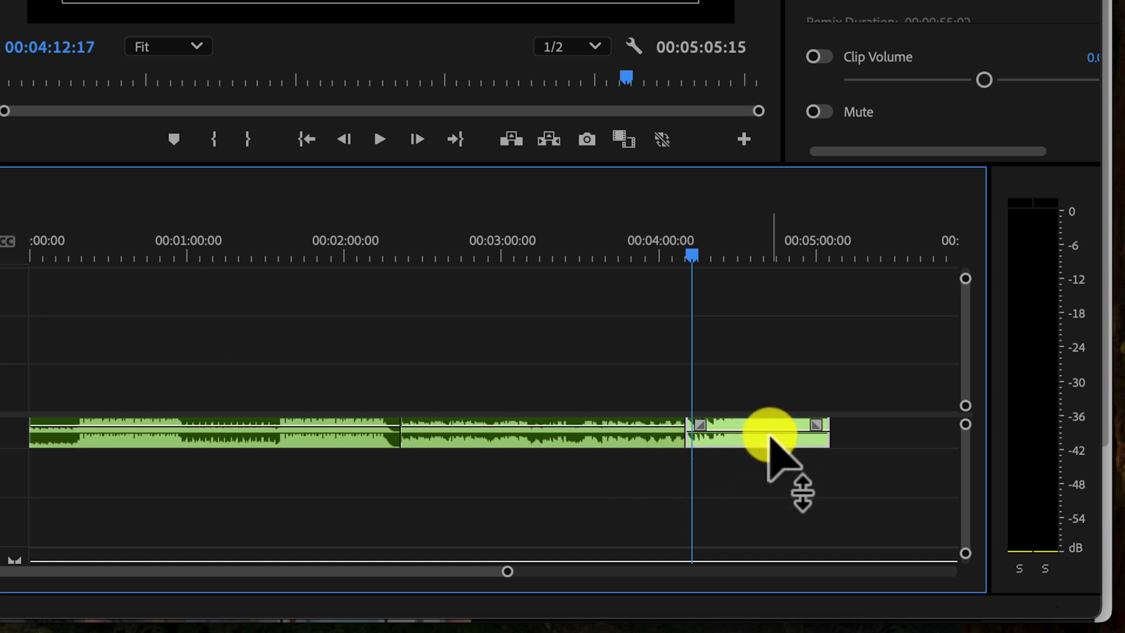
pyautogui.keyDown('super'); pyautogui.click(769, 434); pyautogui.keyUp('super')
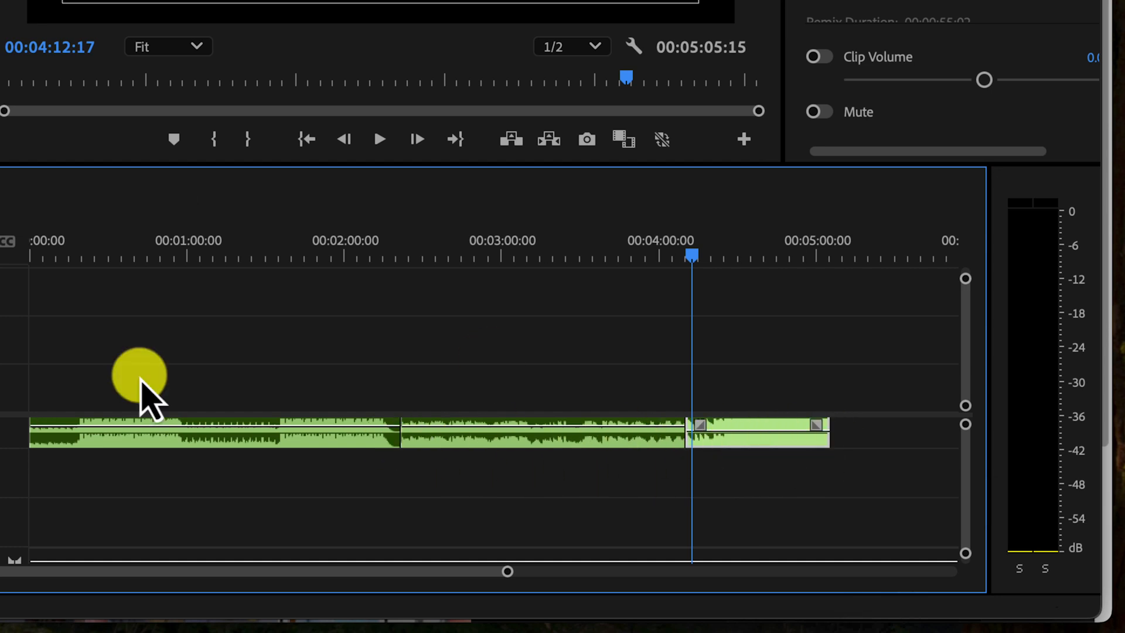
# Move the second audio clip down to track A2 and place the playhead near its start at 00:02:25:04
pyautogui.click(427, 448)
pyautogui.click(427, 445)
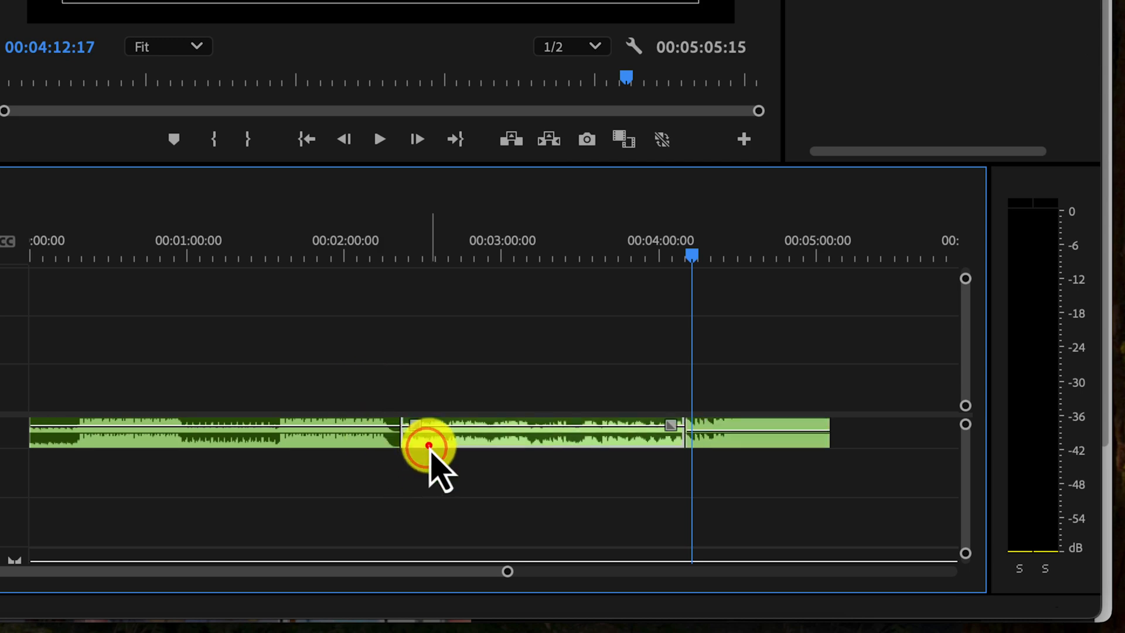
pyautogui.moveTo(449, 437); pyautogui.dragTo(447, 485)
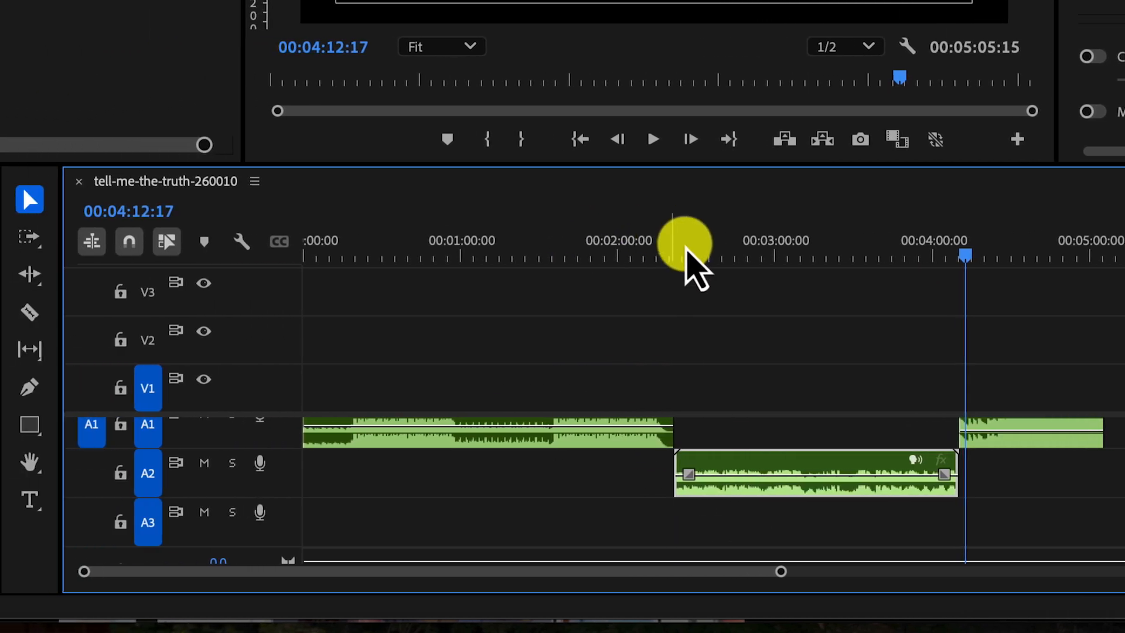
pyautogui.click(411, 249)
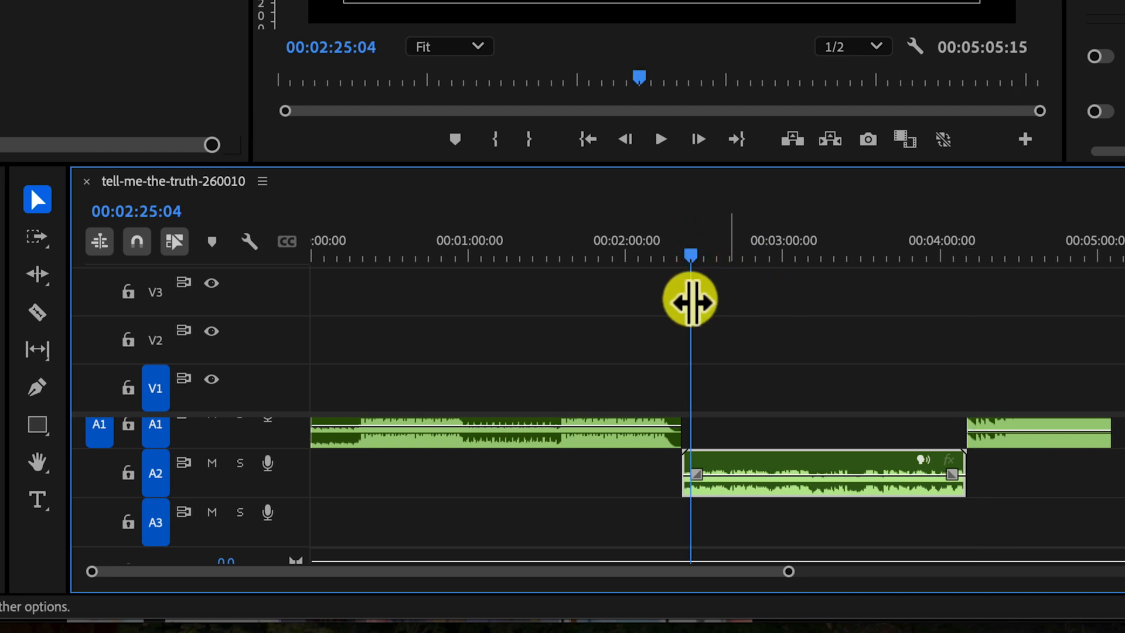
# Move the first audio clip down to track A3 at the sequence start, with the playhead placed at about 00:00:16:02
pyautogui.click(363, 438)
pyautogui.click(381, 257)
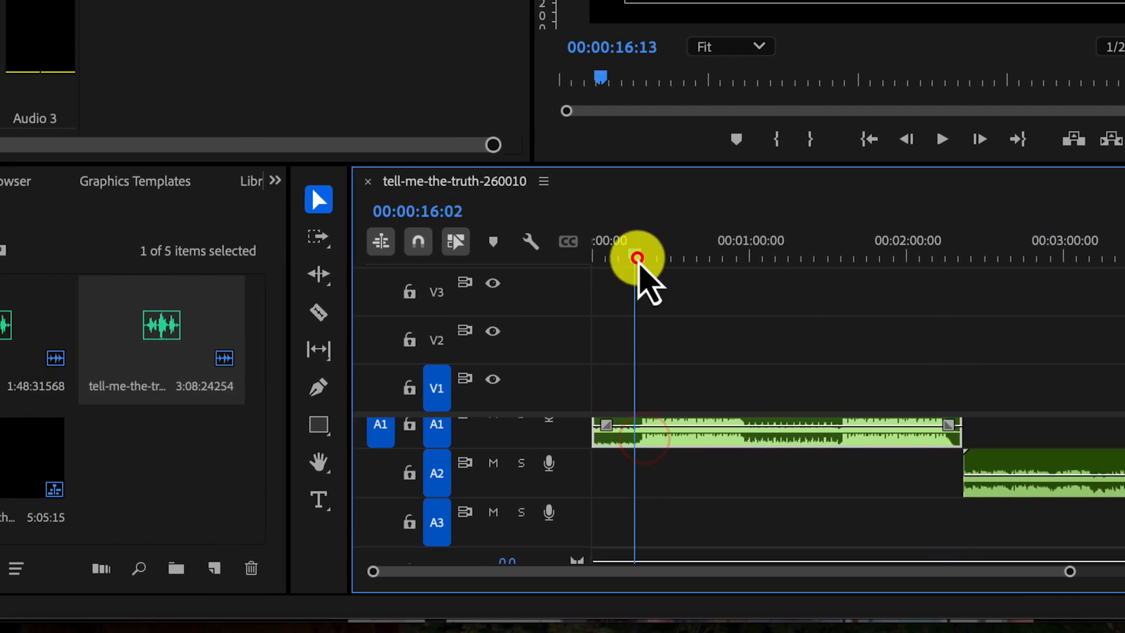
pyautogui.moveTo(658, 438); pyautogui.dragTo(666, 509)
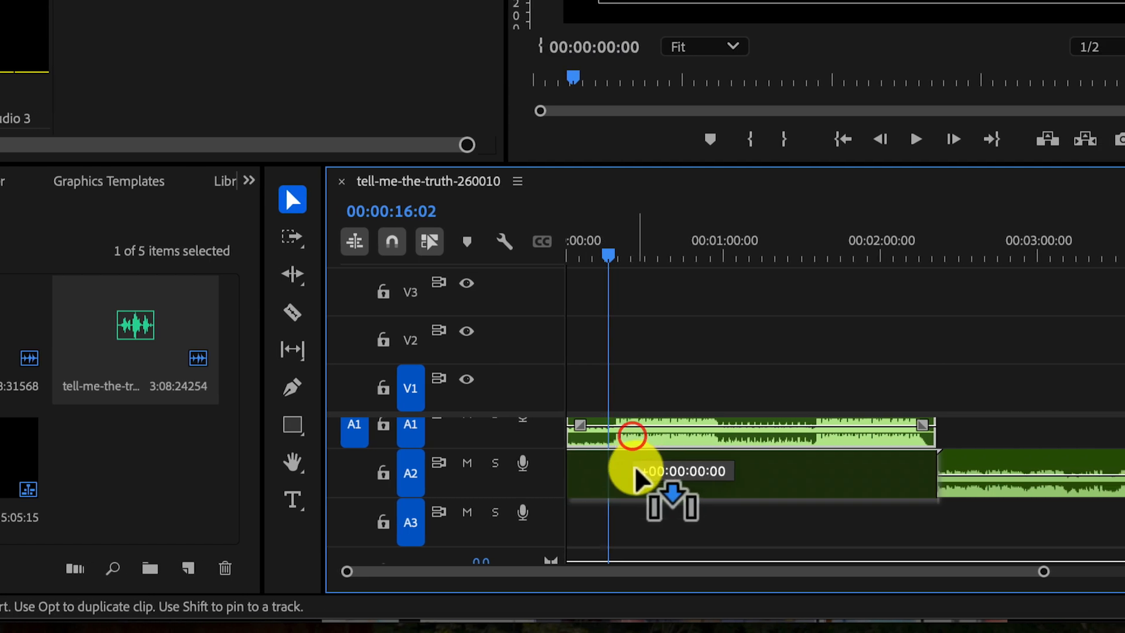
pyautogui.moveTo(427, 503); pyautogui.dragTo(426, 513)
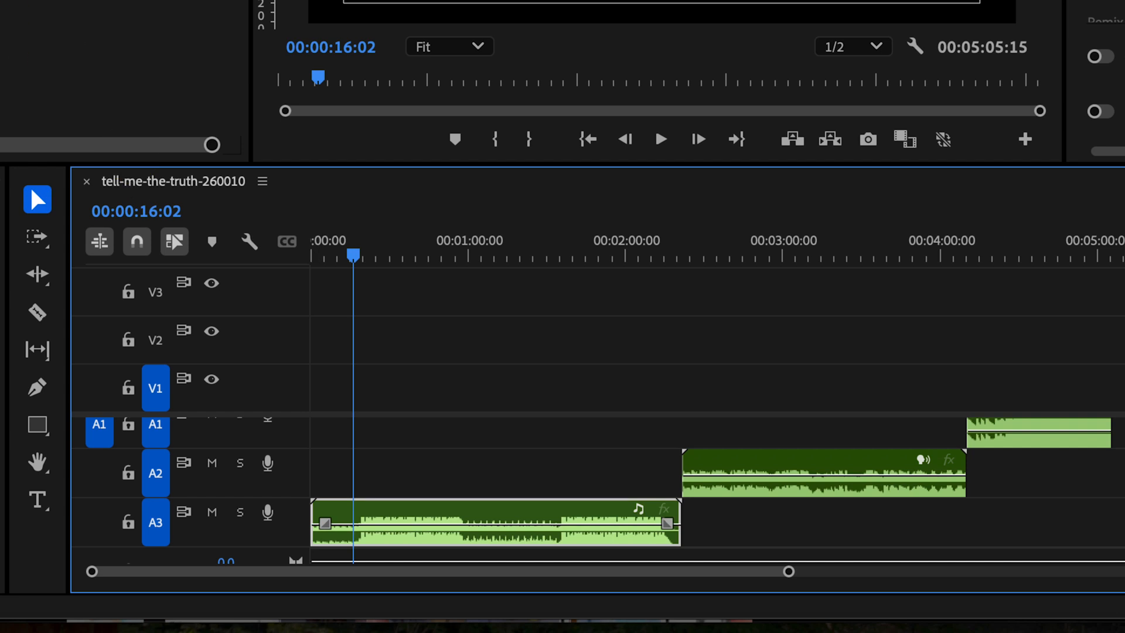
# Play the third audio clip from about 00:04:12:20 and lower its A1 volume to -18.3 dB in the Audio Clip Mixer
pyautogui.click(963, 239)
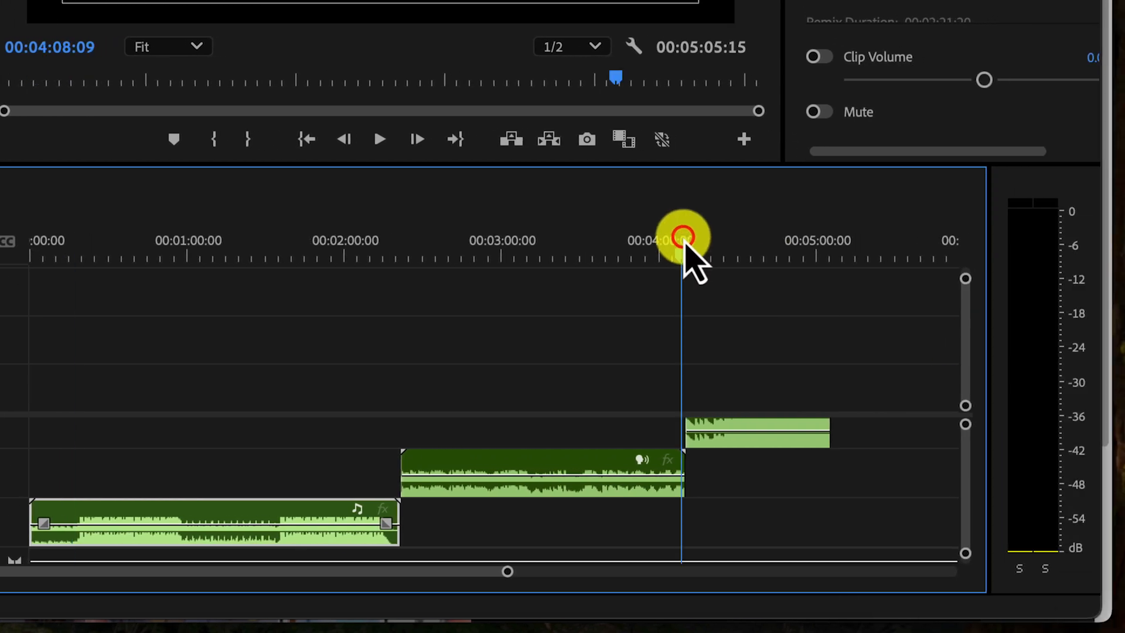
pyautogui.press('space')
pyautogui.moveTo(681, 227); pyautogui.dragTo(694, 242)
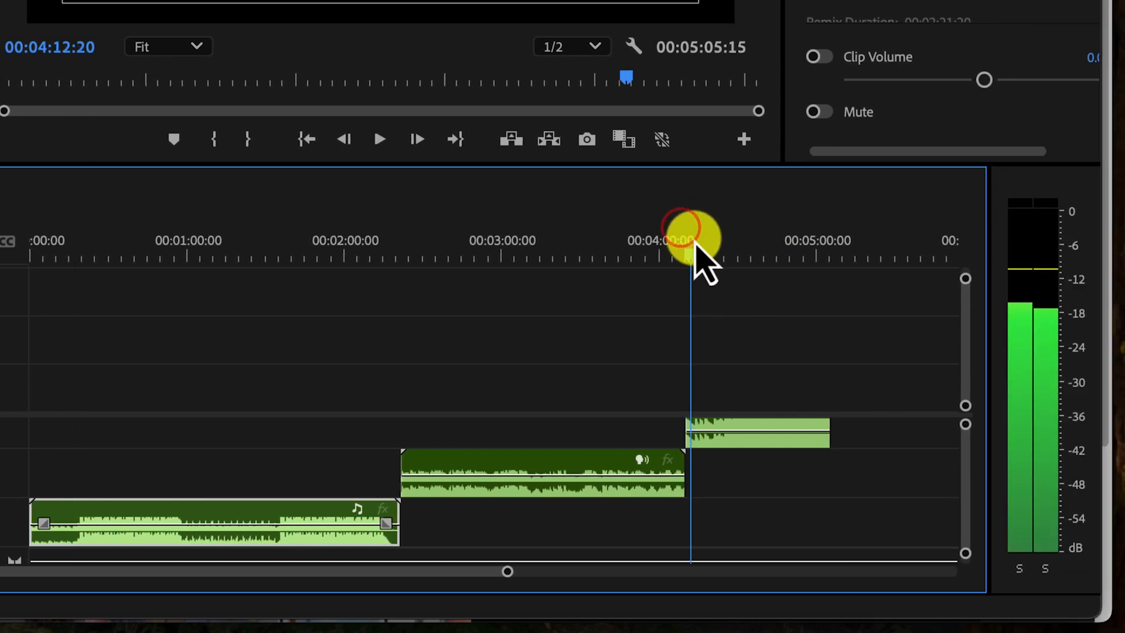
pyautogui.press('space')
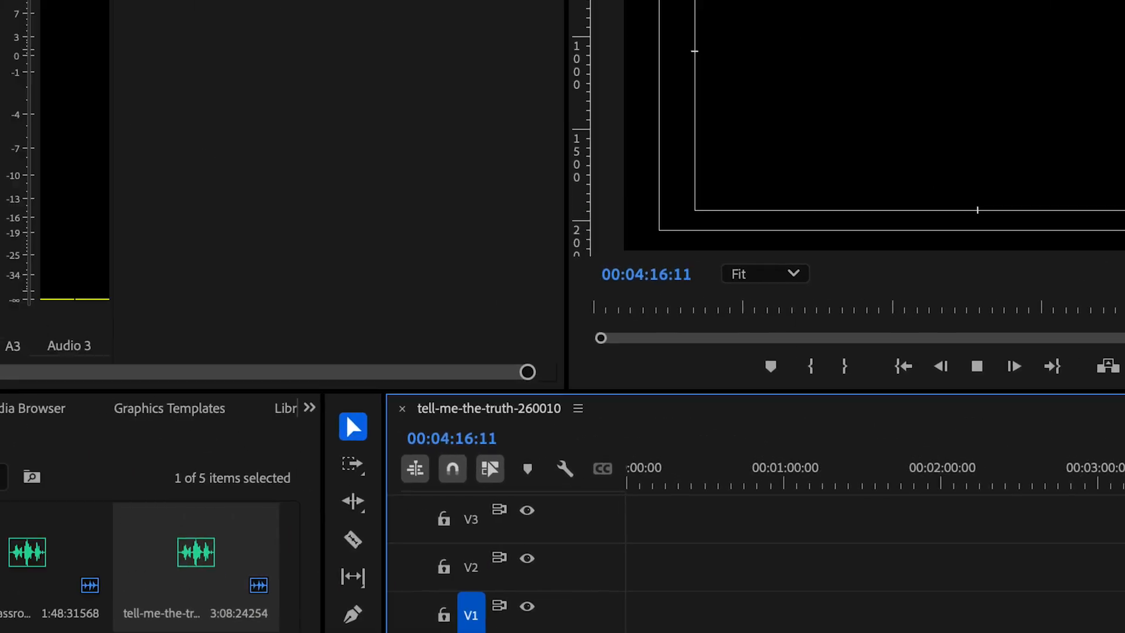
pyautogui.moveTo(44, 251); pyautogui.dragTo(10, 330)
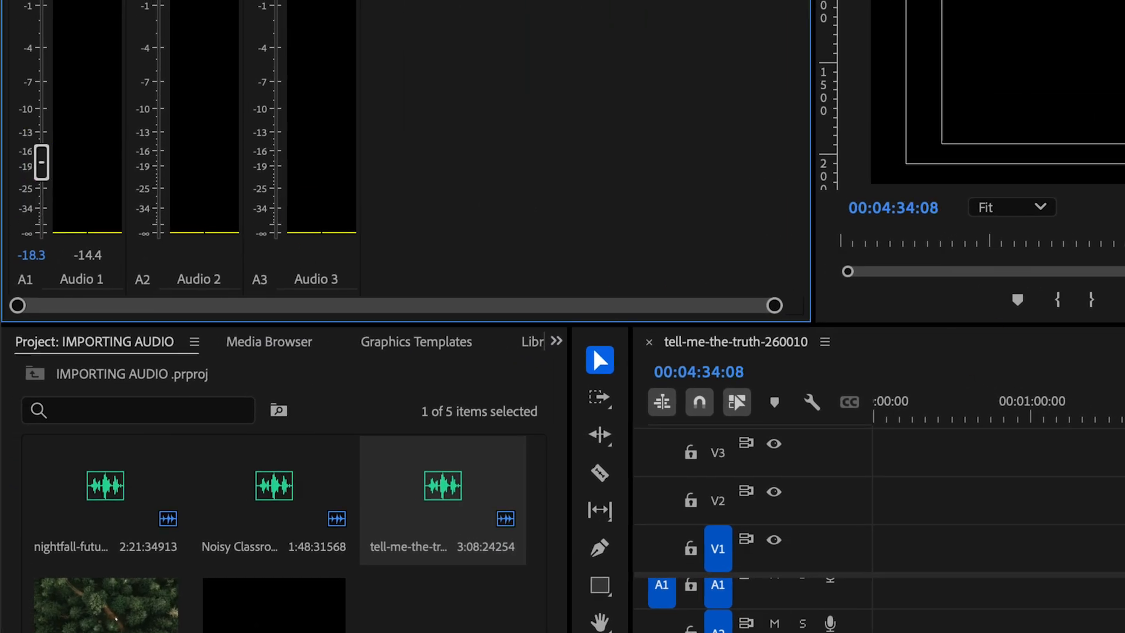
# Play the second audio clip from 00:02:29:05 and lower its A2 volume to -20.2 dB in the Audio Clip Mixer
pyautogui.click(892, 342)
pyautogui.click(460, 249)
pyautogui.click(422, 249)
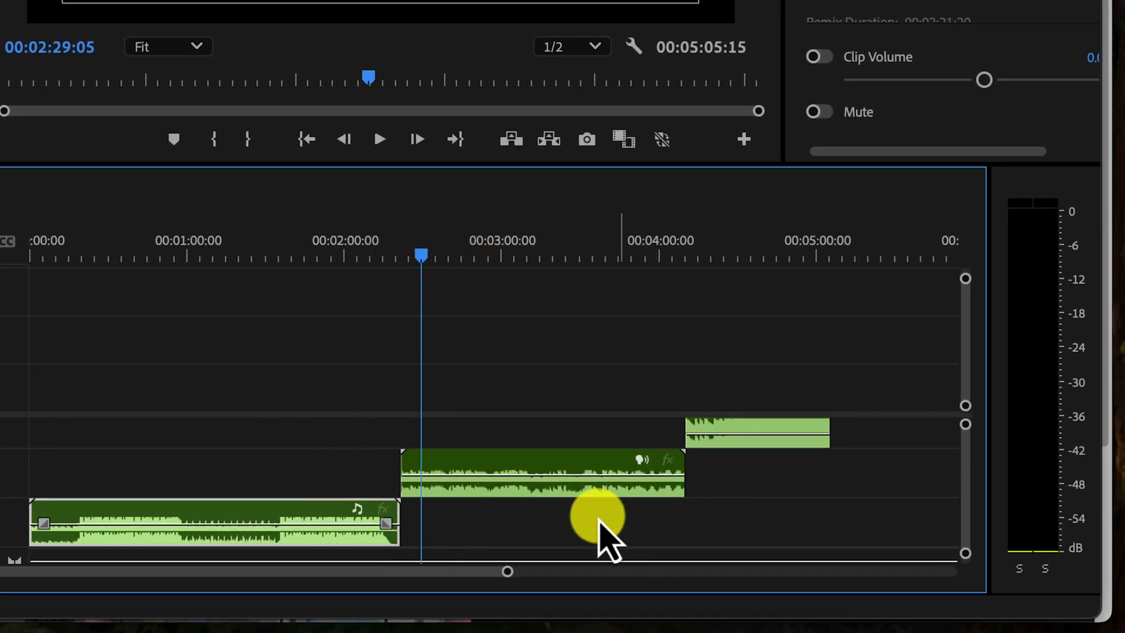
pyautogui.press('space')
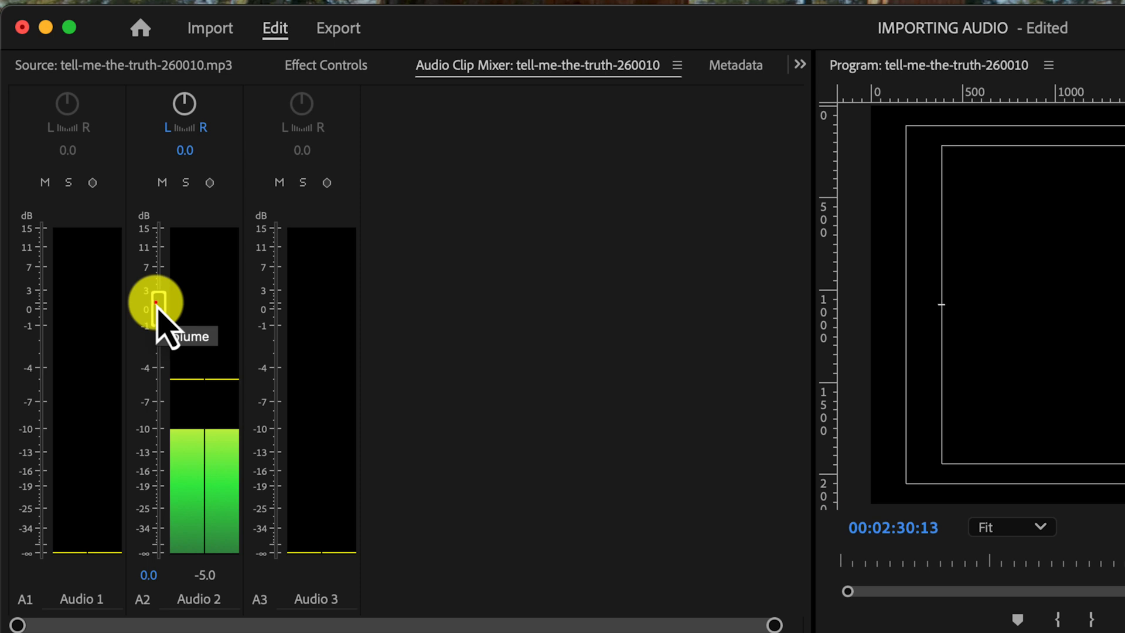
pyautogui.moveTo(157, 307); pyautogui.dragTo(210, 486)
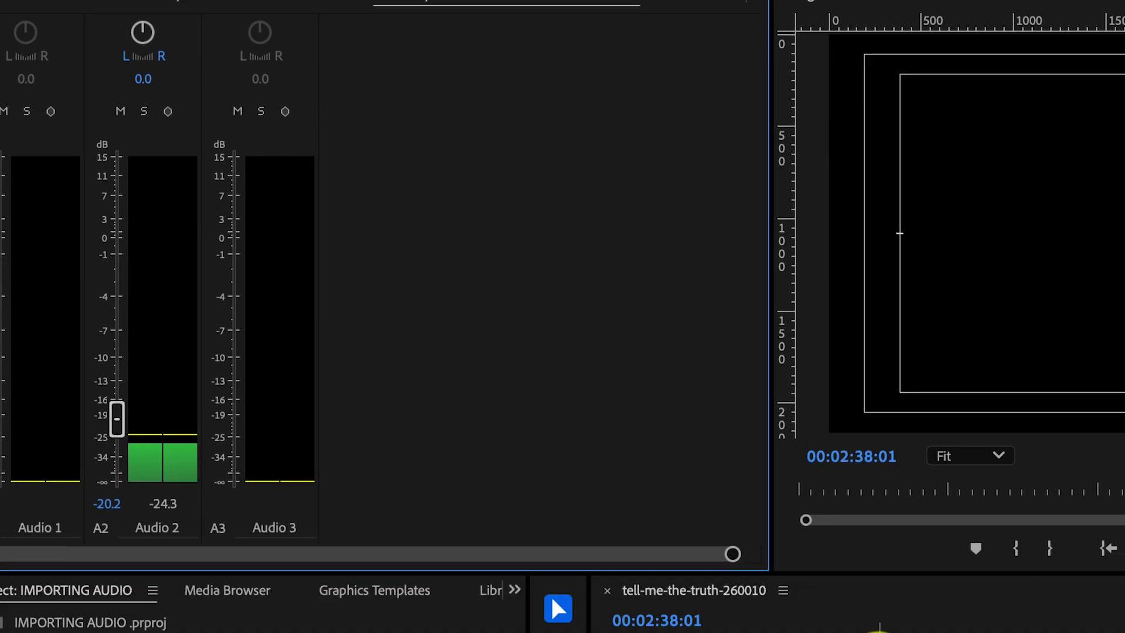
# Play the first audio clip from about 00:00:19:05, raise its A3 volume to 5.8 dB in the Audio Clip Mixer, and stop playback
pyautogui.moveTo(667, 301); pyautogui.dragTo(643, 259)
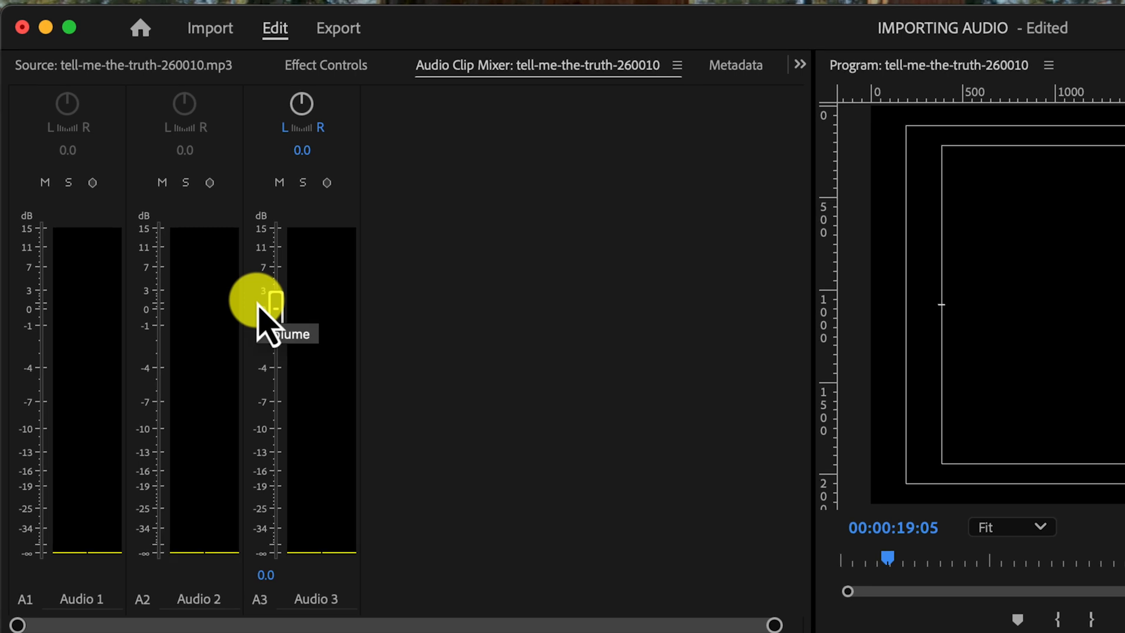
pyautogui.press('space')
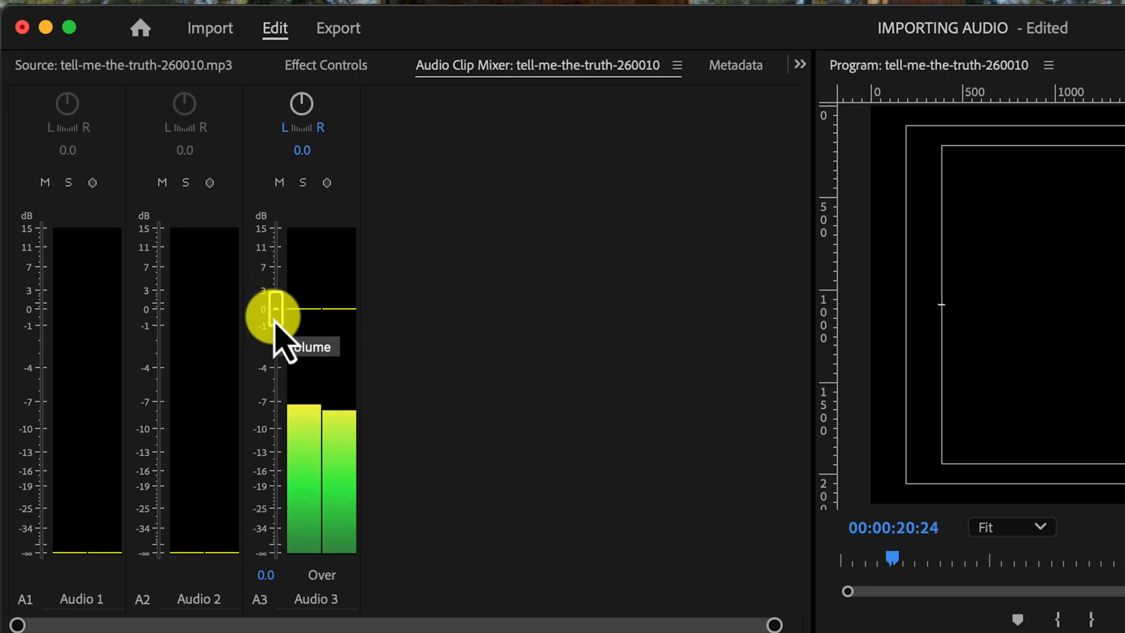
pyautogui.moveTo(274, 316); pyautogui.dragTo(268, 273)
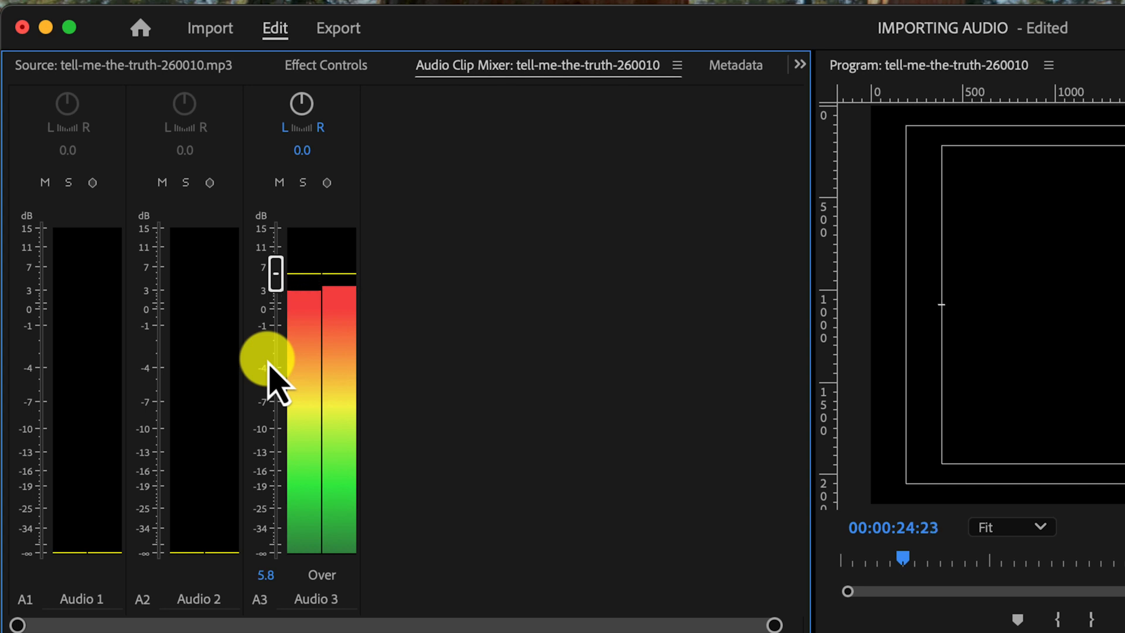
pyautogui.press('space')
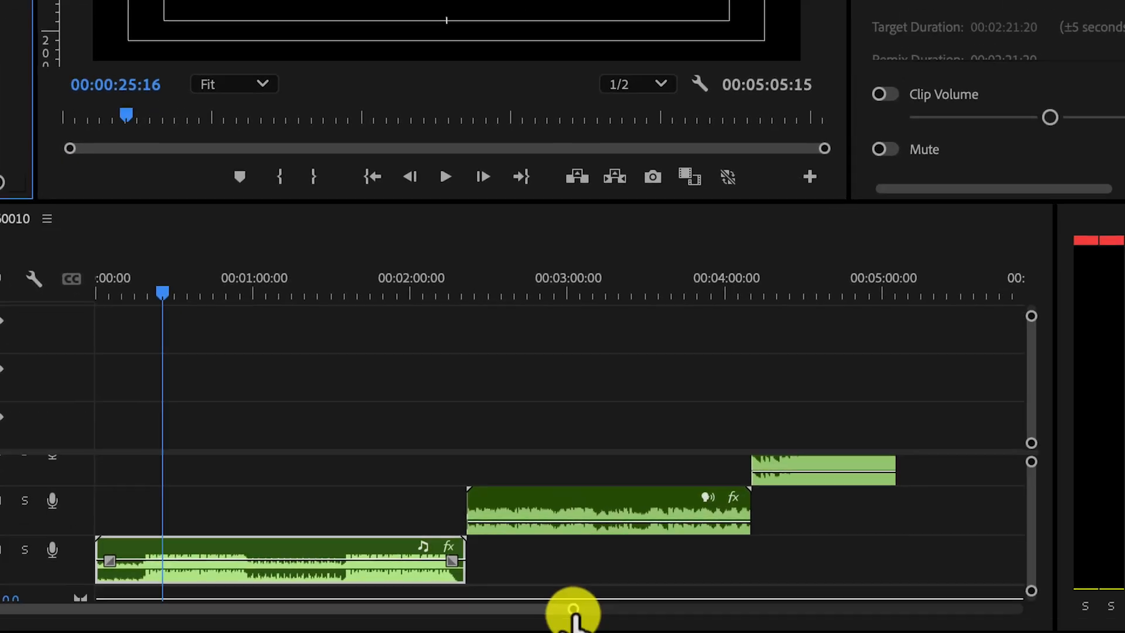
# Zoom the timeline out to fit more of the sequence and mute audio track A2
pyautogui.moveTo(507, 576); pyautogui.dragTo(678, 573)
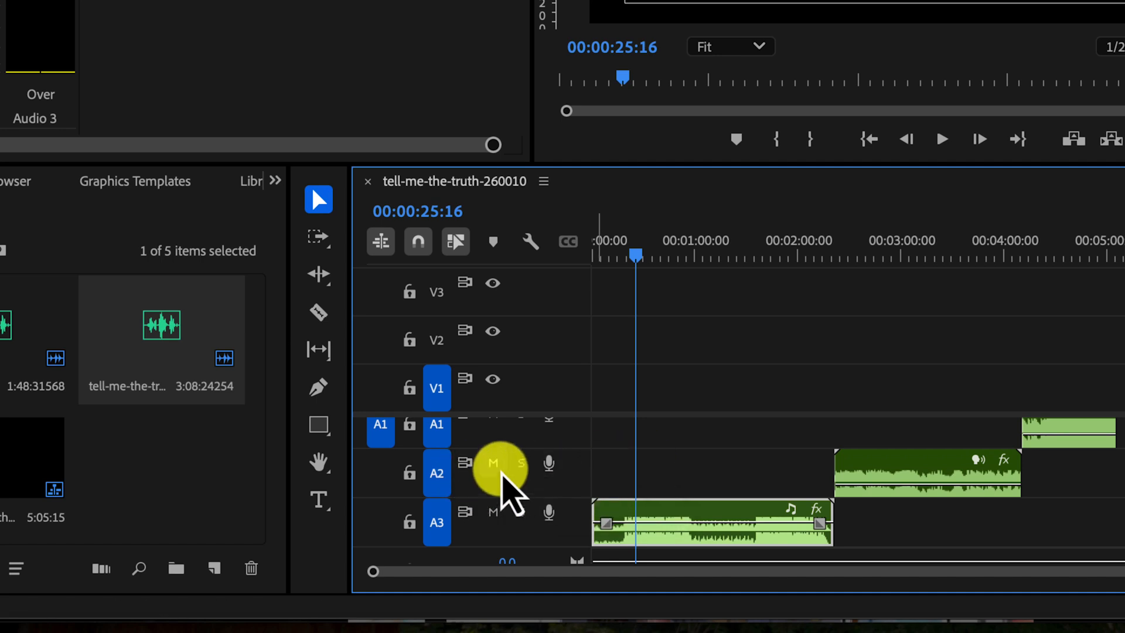
pyautogui.click(493, 464)
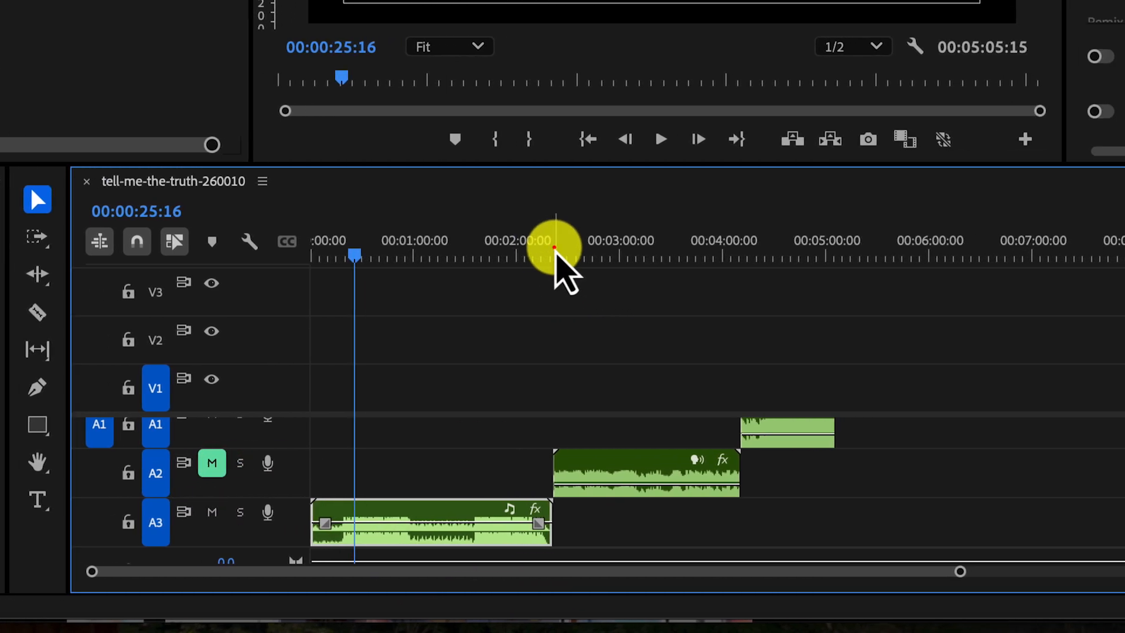
# Play the second audio clip from its start and move the first and third clips onto muted track A2, keeping their timeline positions
pyautogui.click(683, 250)
pyautogui.press('space')
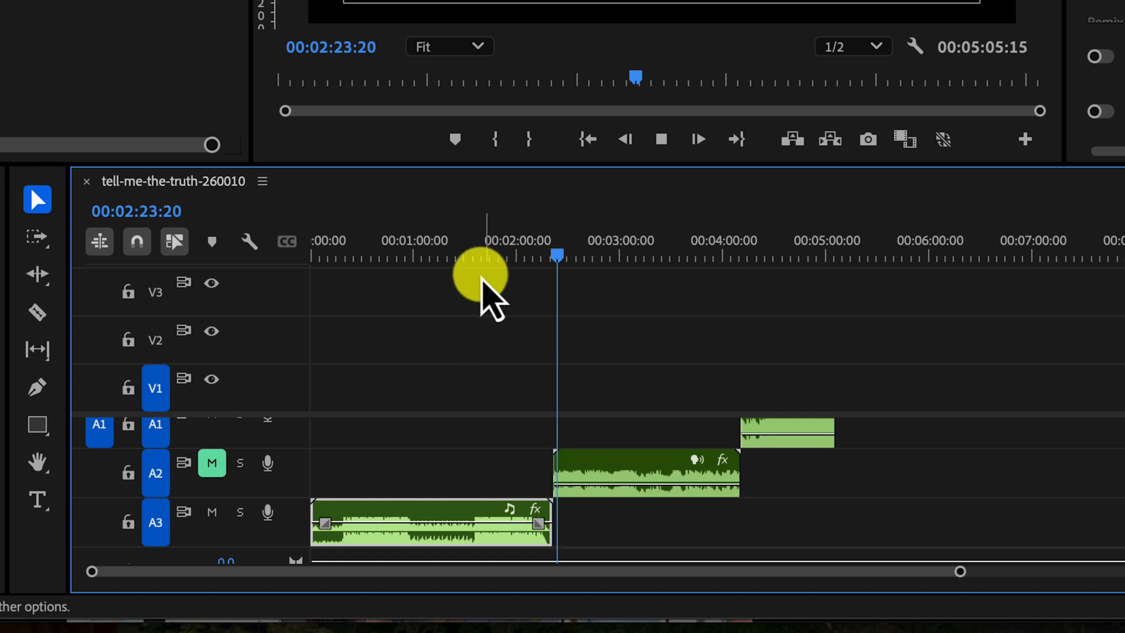
pyautogui.click(401, 530)
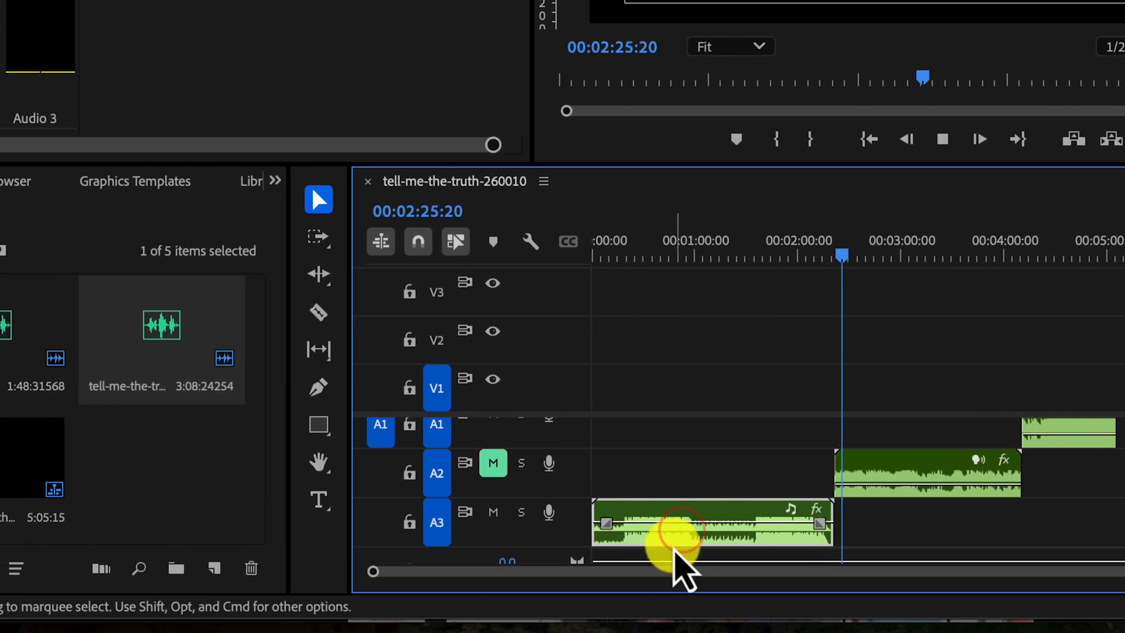
pyautogui.moveTo(674, 553); pyautogui.dragTo(658, 489)
pyautogui.click(1084, 445)
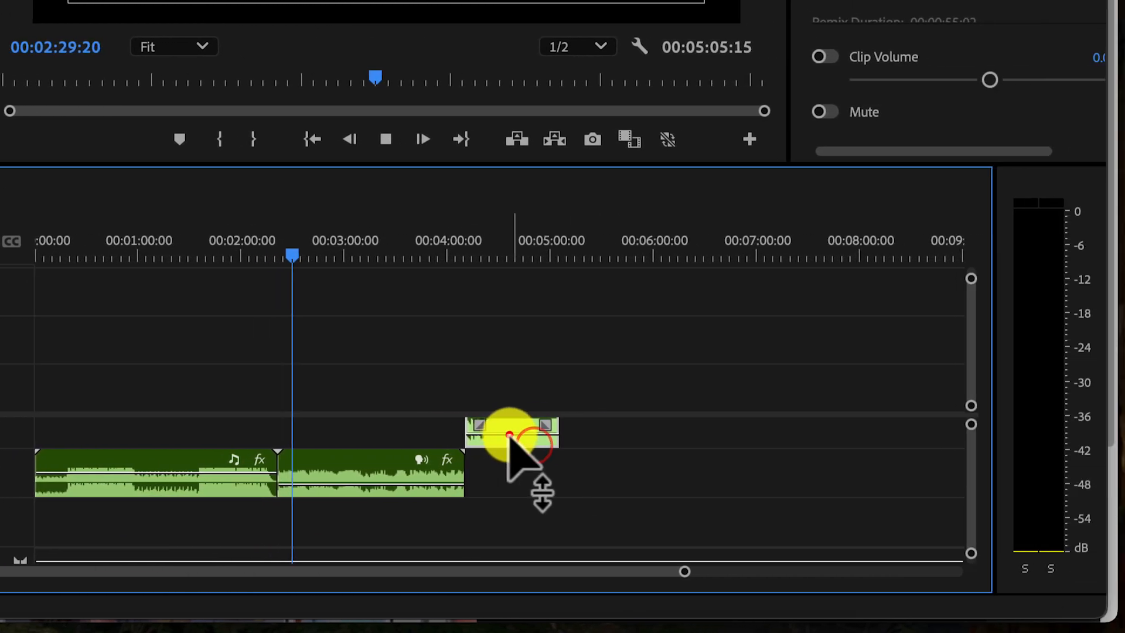
pyautogui.moveTo(696, 434); pyautogui.dragTo(694, 471)
pyautogui.moveTo(501, 436); pyautogui.dragTo(518, 464)
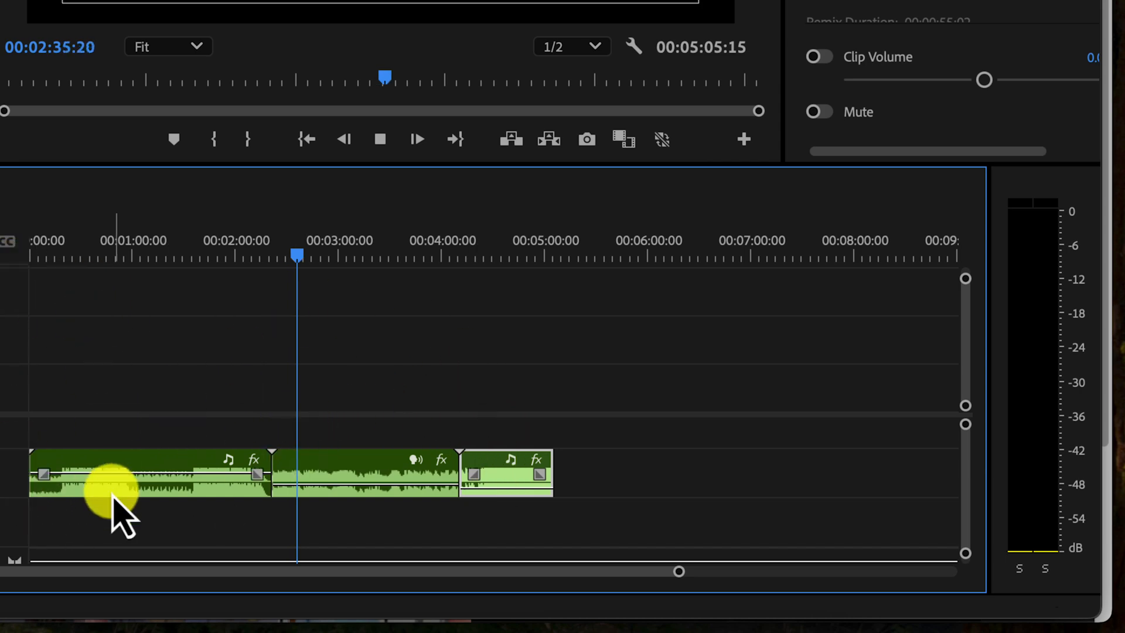
# Stop playback, move the first audio clip from A2 up to track A1, and play the sequence briefly from its beginning
pyautogui.press('space')
pyautogui.click(90, 487)
pyautogui.moveTo(647, 486); pyautogui.dragTo(644, 441)
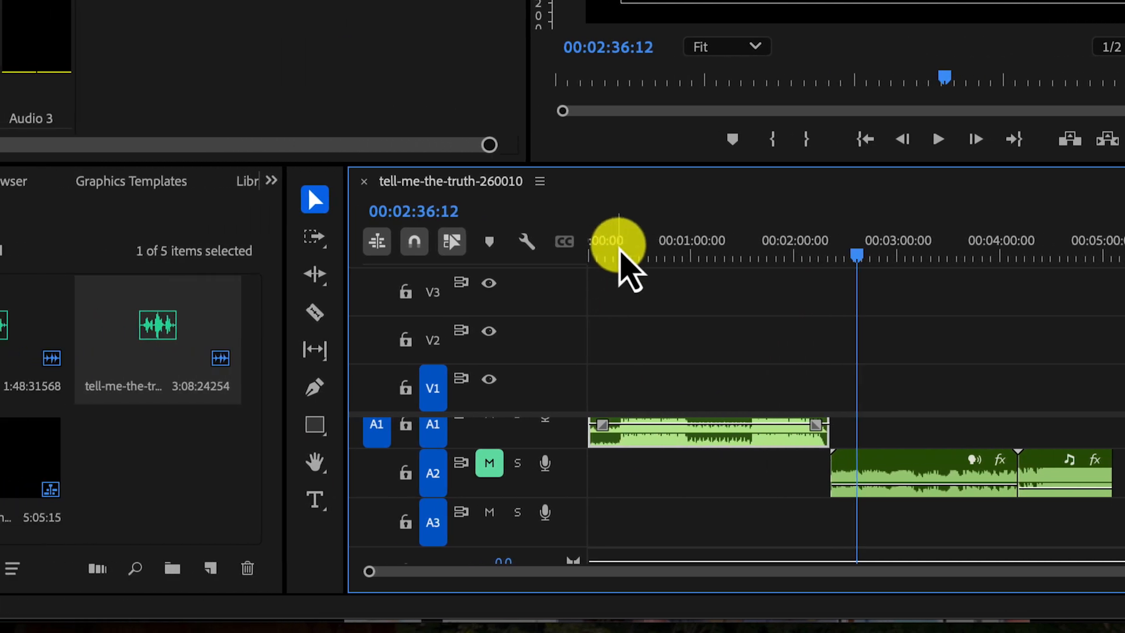
pyautogui.press('Home')
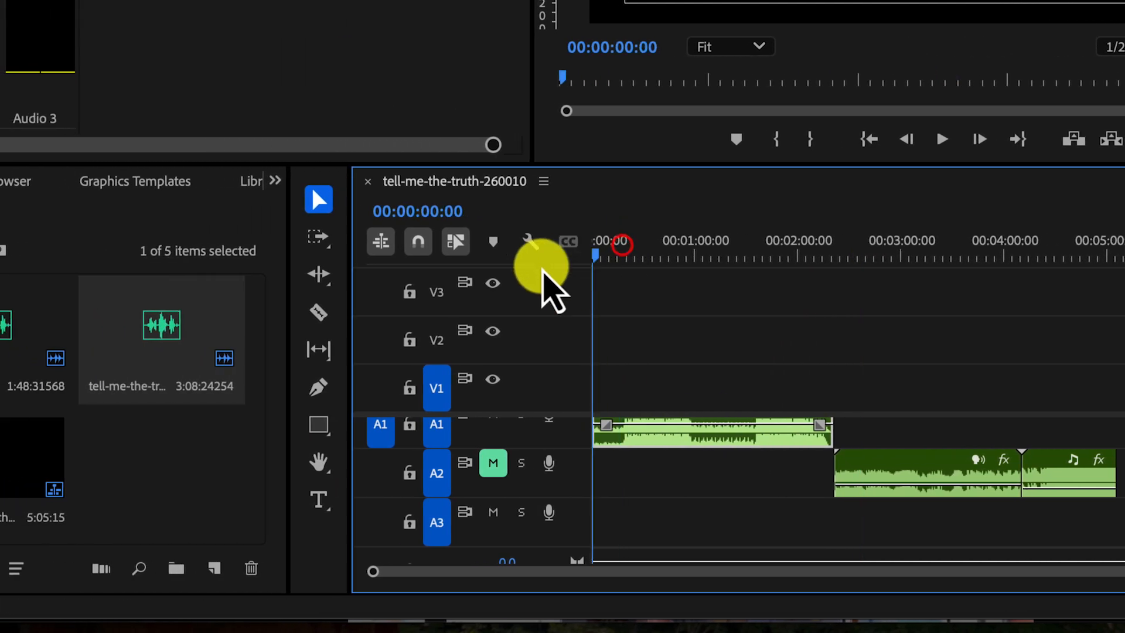
pyautogui.press('space')
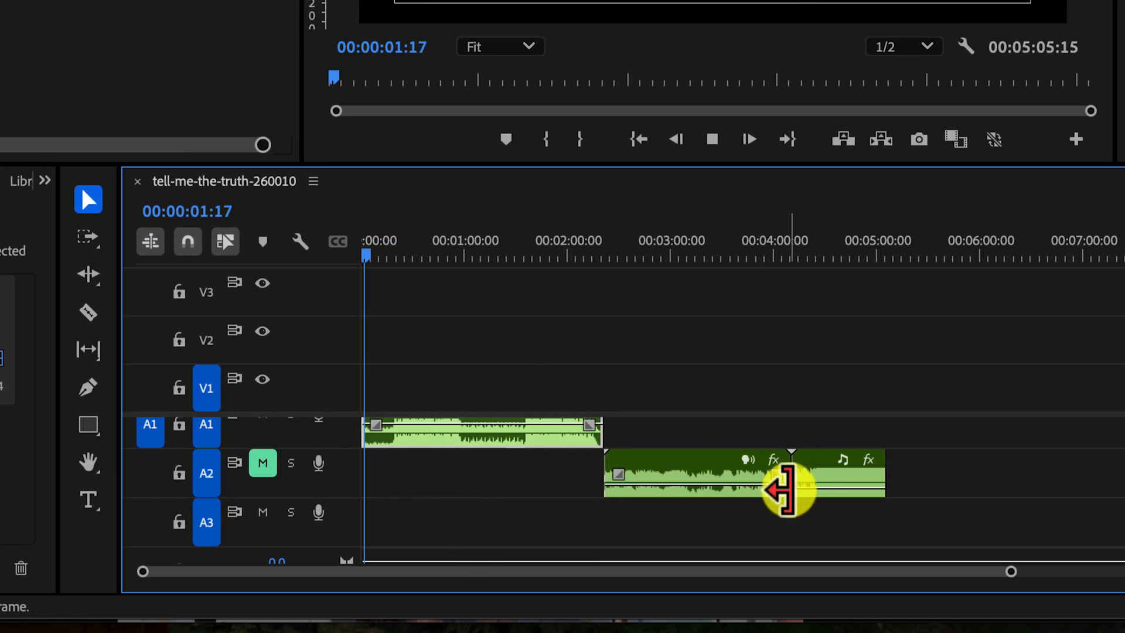
pyautogui.press('space')
# Move the third audio clip from A2 down to track A3 at the same timeline position and briefly resume playback
pyautogui.moveTo(1059, 464); pyautogui.dragTo(1070, 513)
pyautogui.moveTo(507, 520); pyautogui.dragTo(508, 521)
pyautogui.press('space')
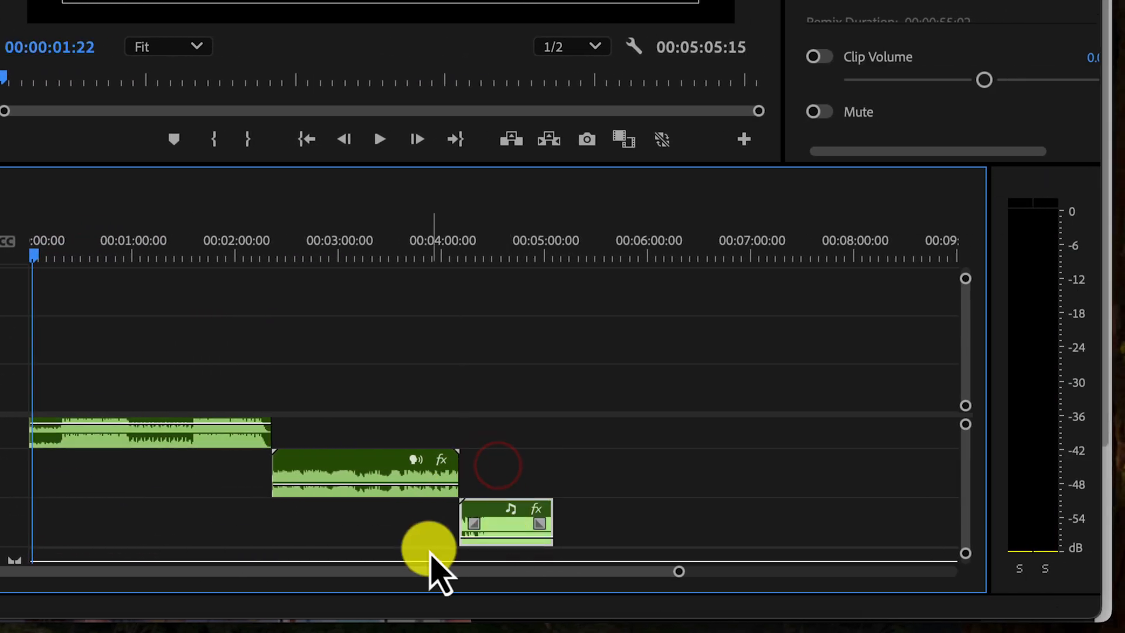
pyautogui.press('space')
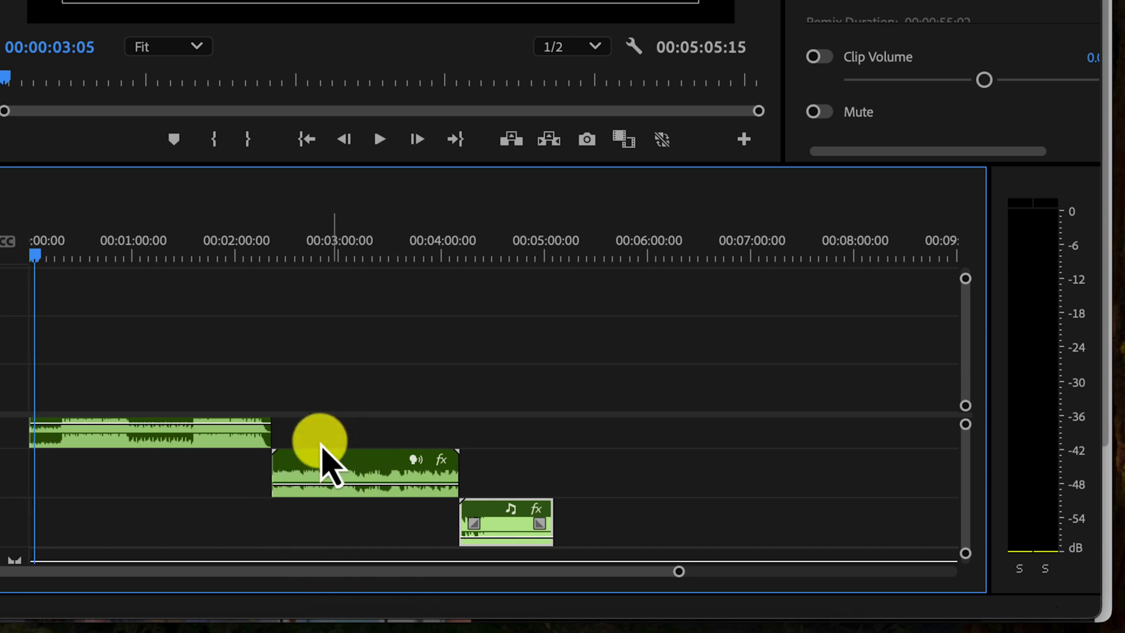